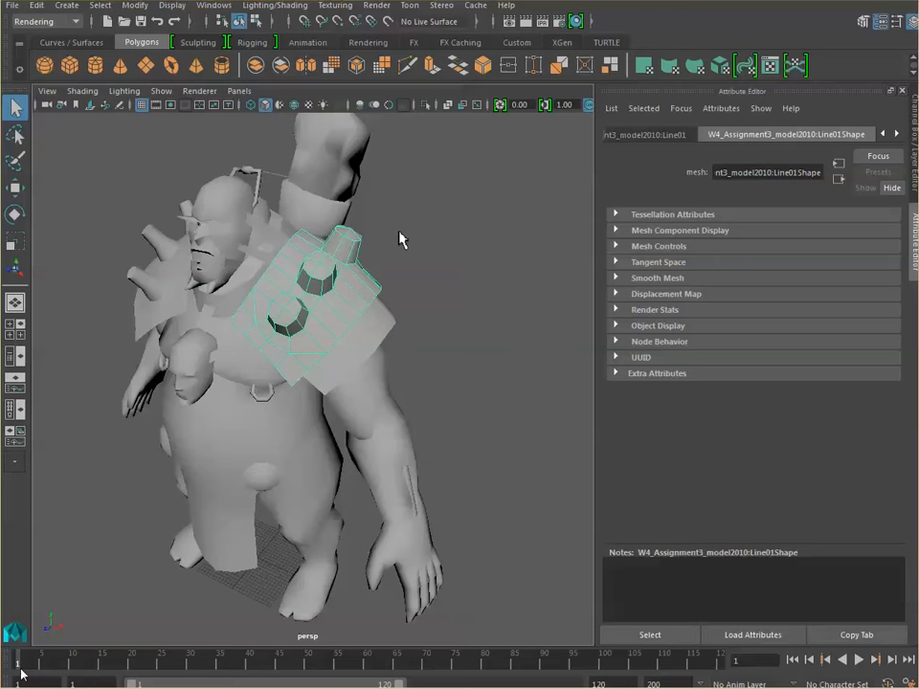
- Open the UV Editor and apply automatic UV mapping to the selected shoulder pad
click(771, 67)
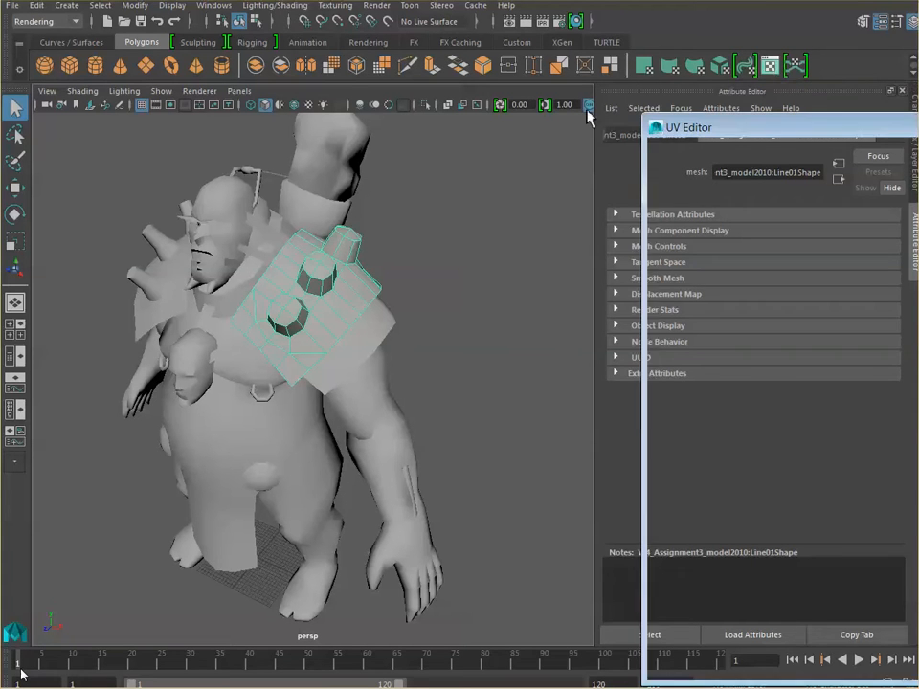
drag(764, 133, 538, 126)
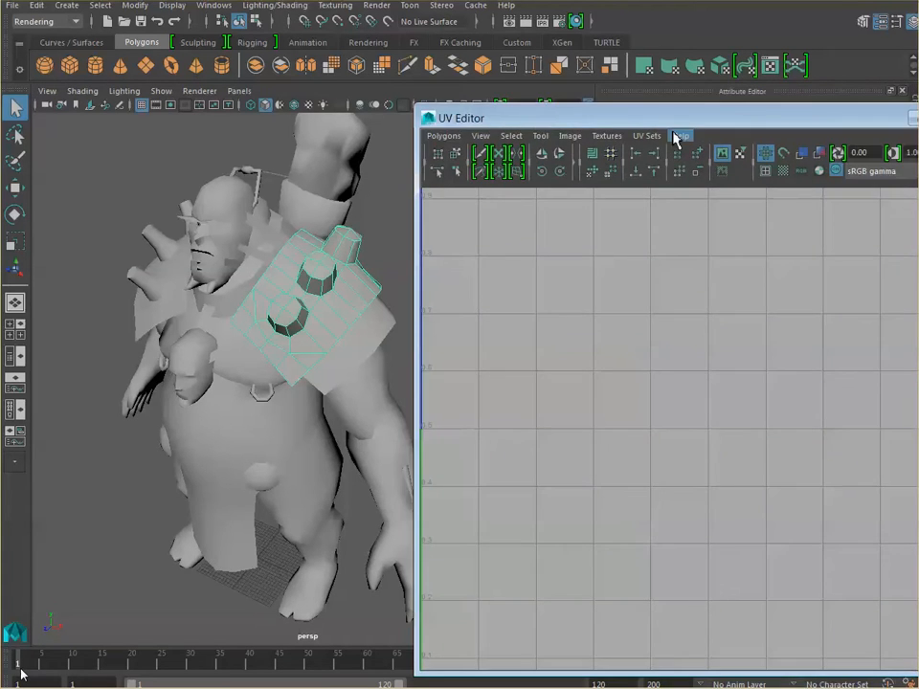
click(724, 69)
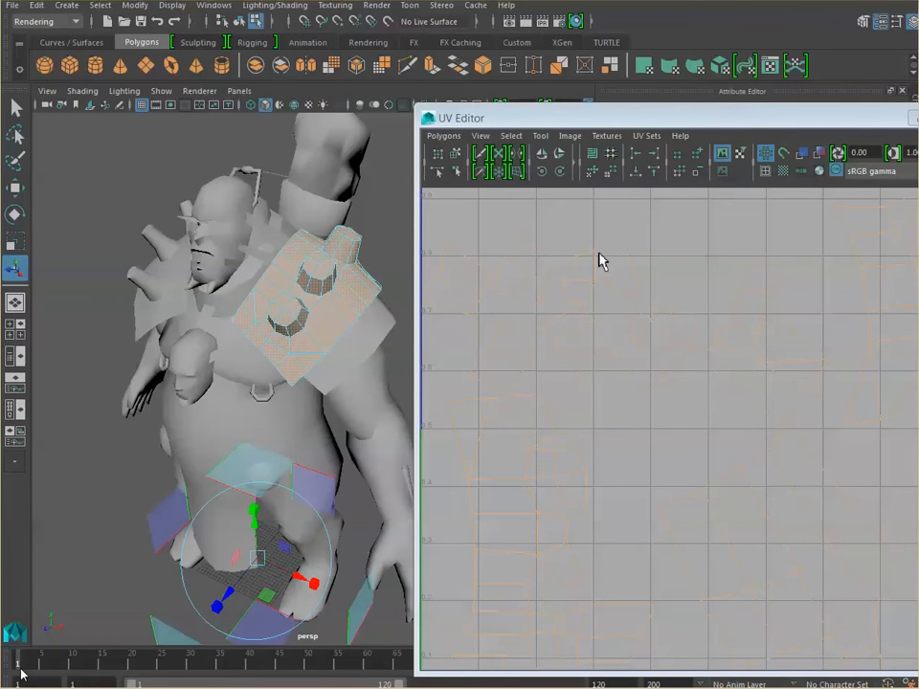
- Hide the background image in the UV Editor, shade the UV shells and frame the whole layout
click(721, 155)
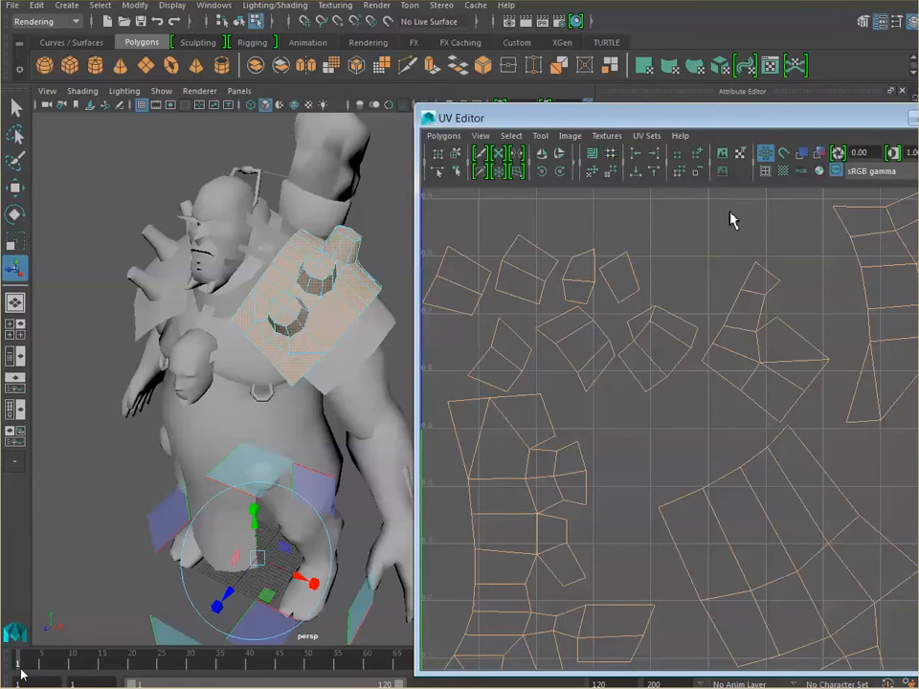
click(744, 156)
click(804, 154)
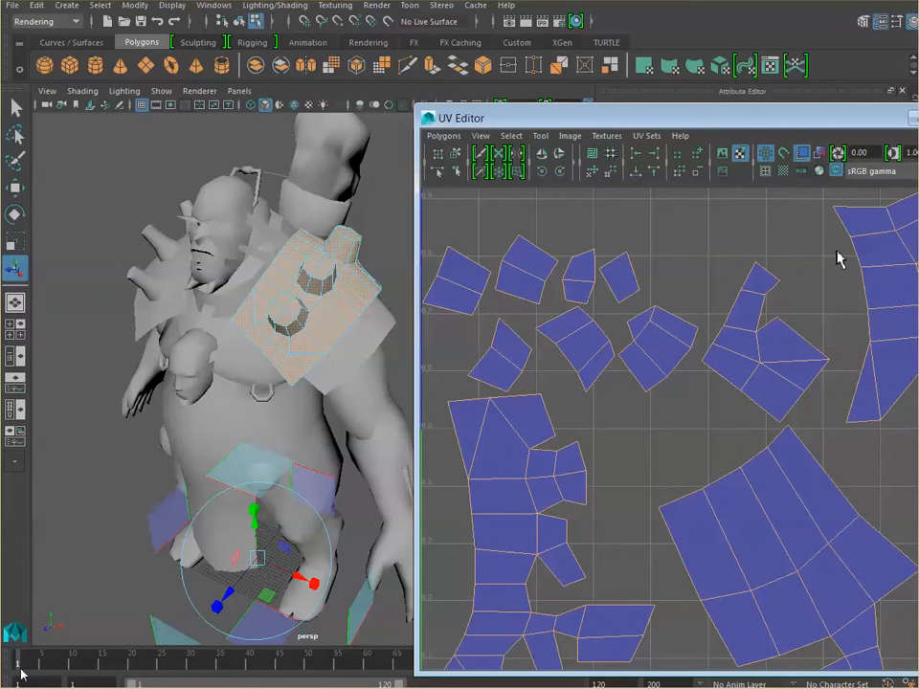
key(a)
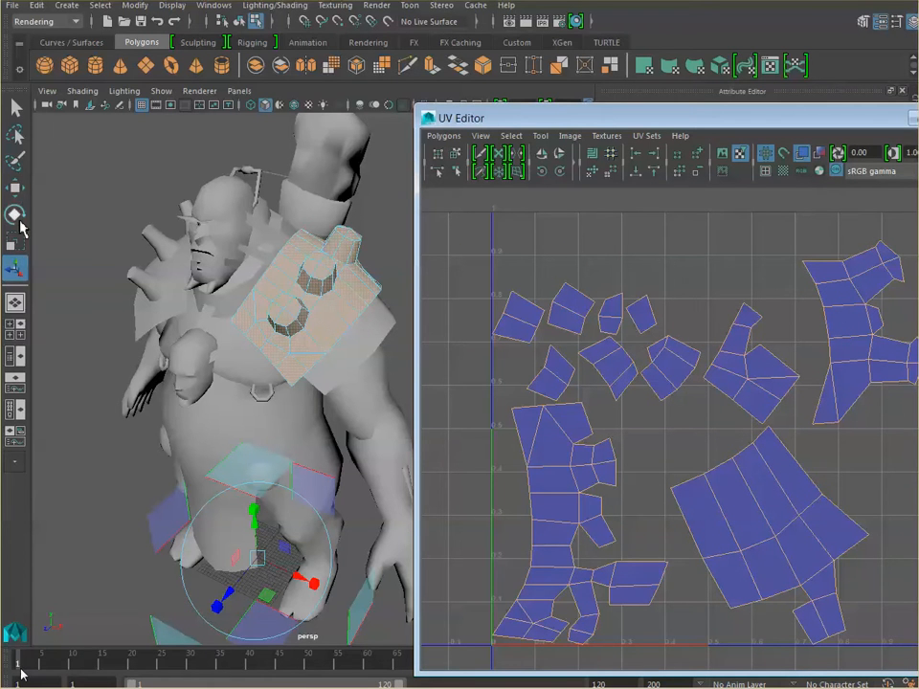
- Move the small UV shells in the upper half of the layout across so they overlap the larger neighbouring shells
click(17, 189)
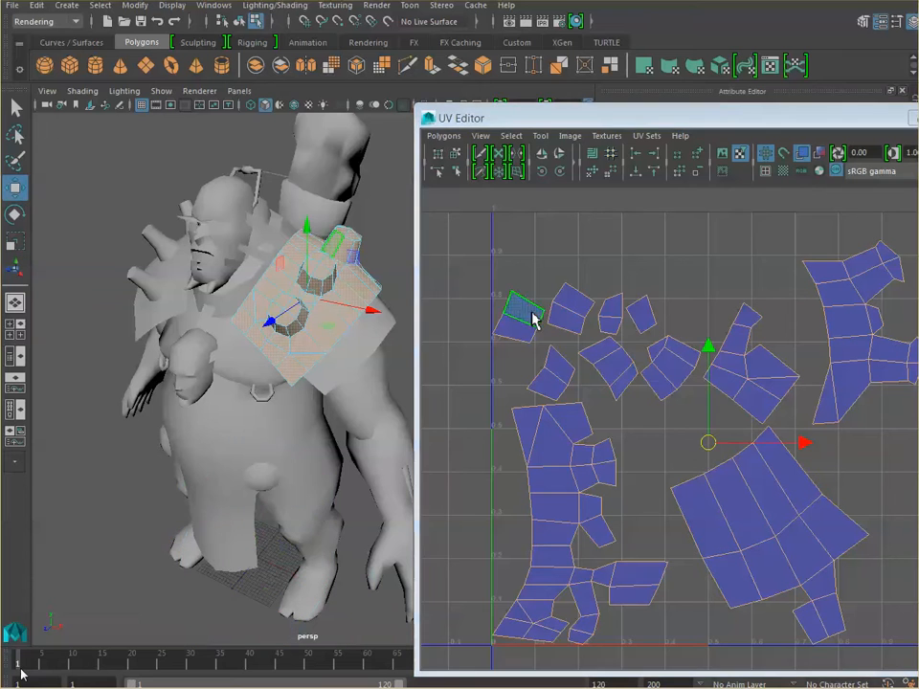
drag(483, 253, 881, 366)
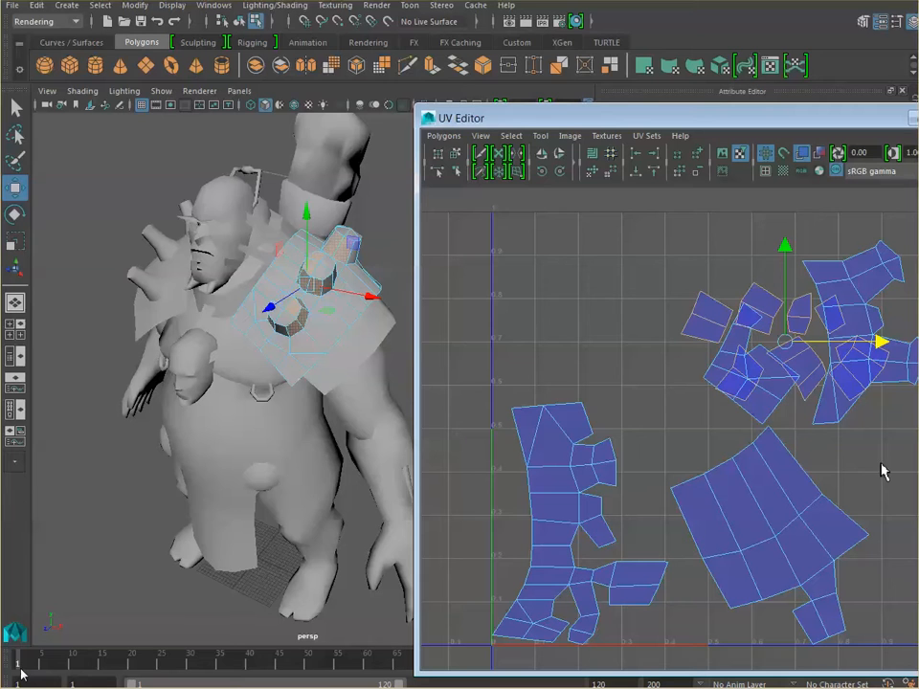
click(848, 471)
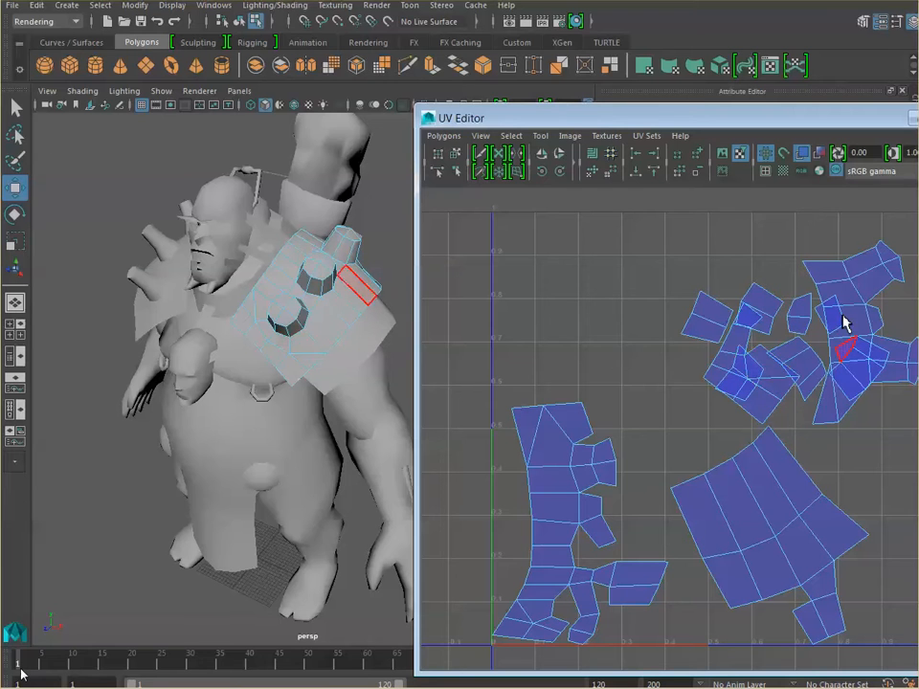
- Check the UV distortion shading on the shoulder pad, then turn off both distortion and shaded UV display
click(821, 153)
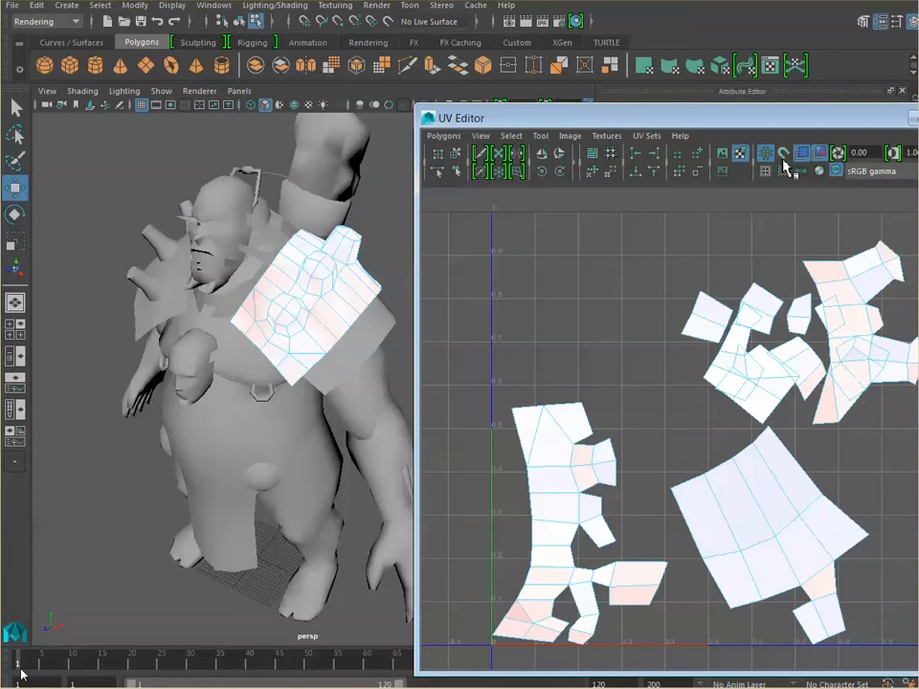
click(815, 152)
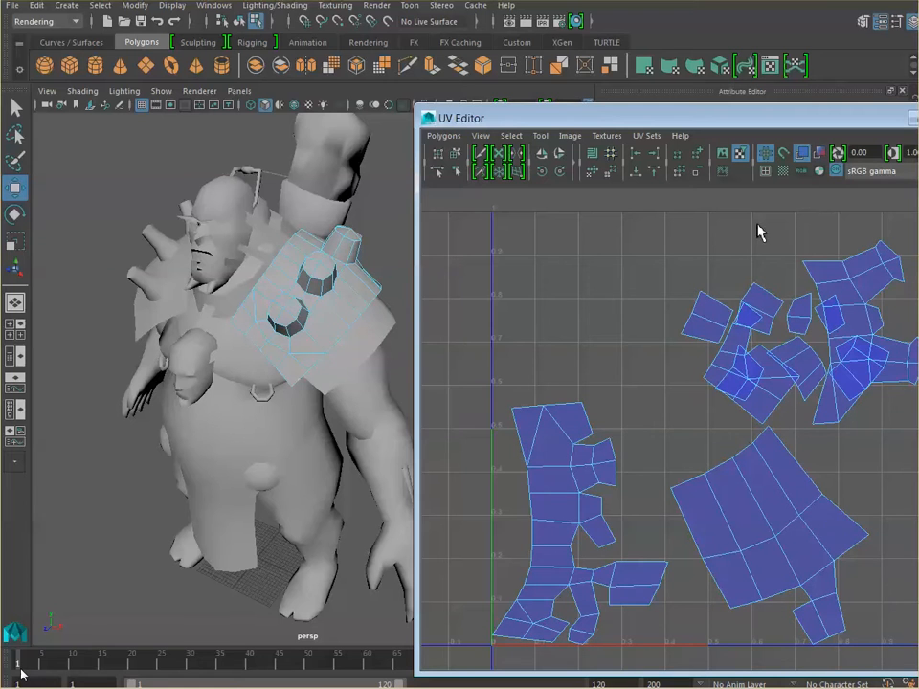
click(802, 153)
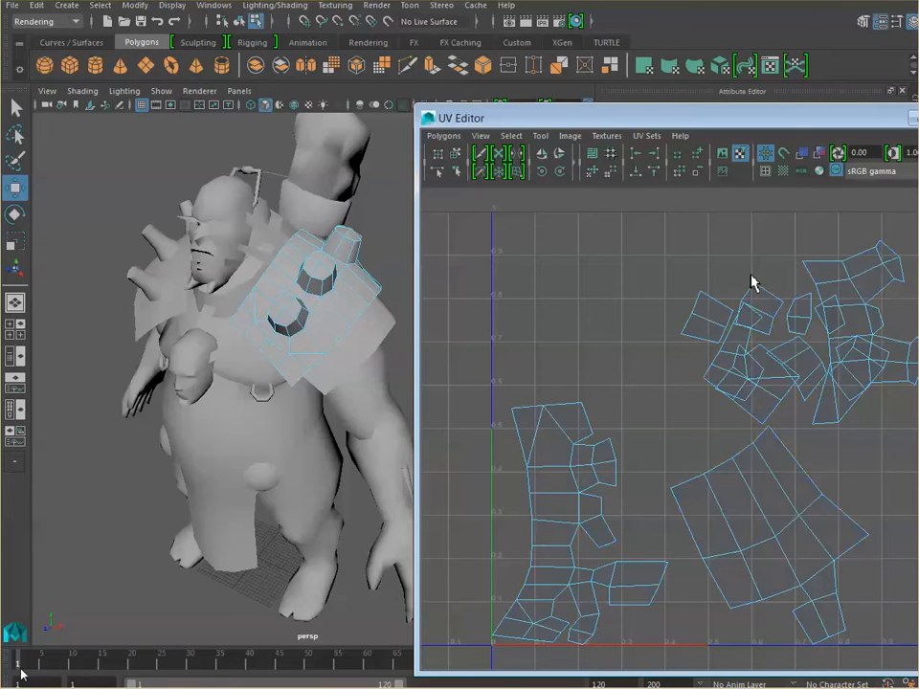
- Undo the move of the small UV shells and clear the selection
key(ctrl+z)
key(ctrl+z)
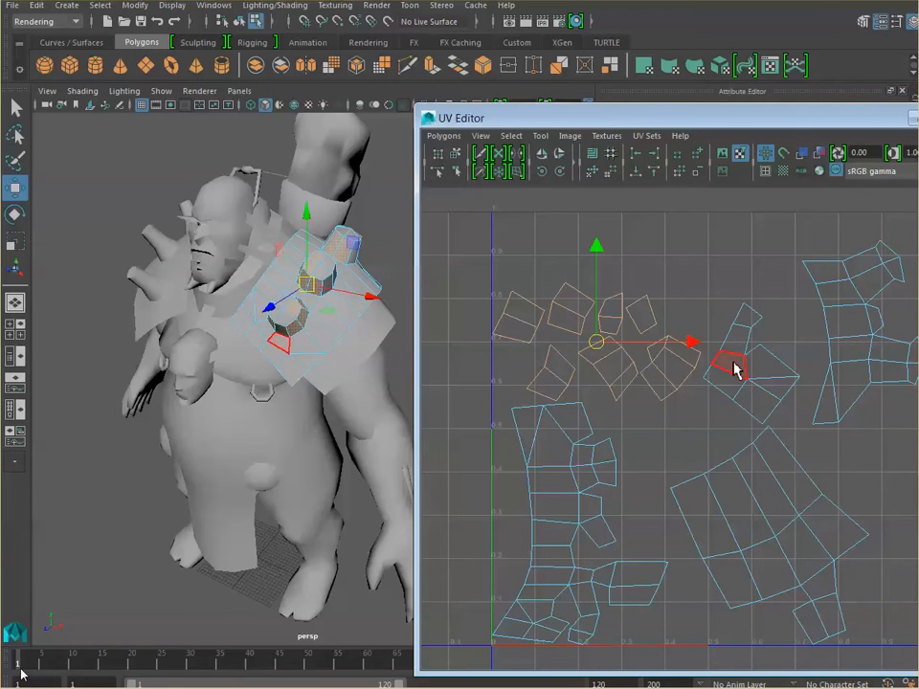
click(625, 272)
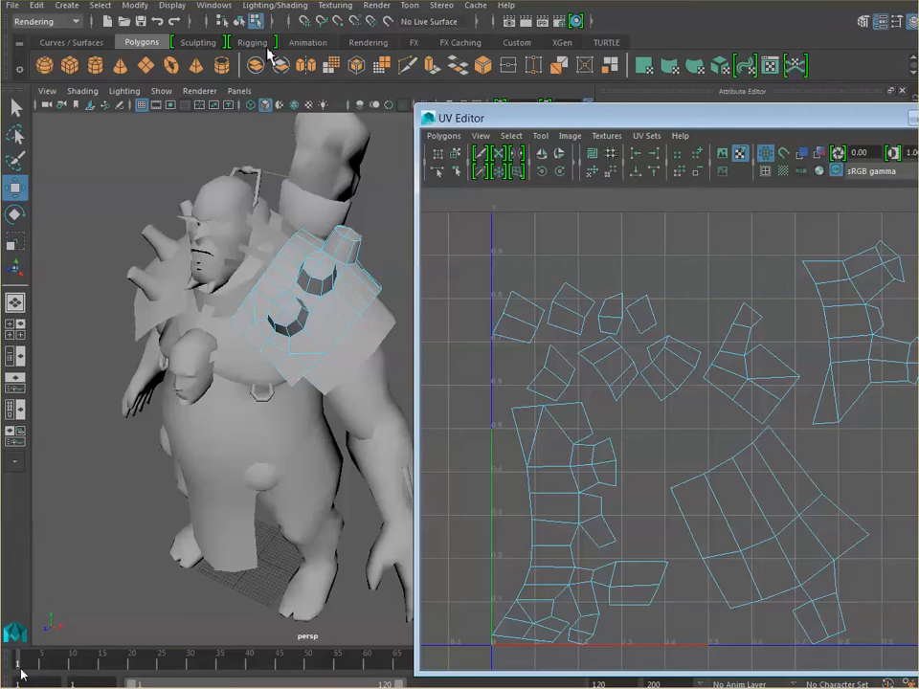
- Create a new Blinn material in the Hypershade and name it ShoulderPadMaterial
click(226, 8)
mouse_move(242, 88)
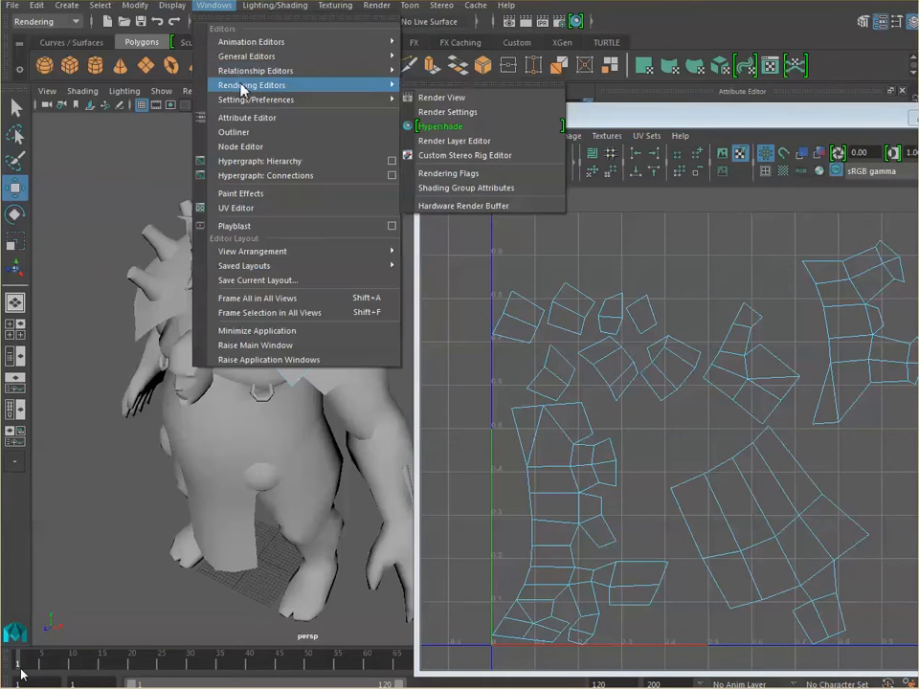
click(441, 125)
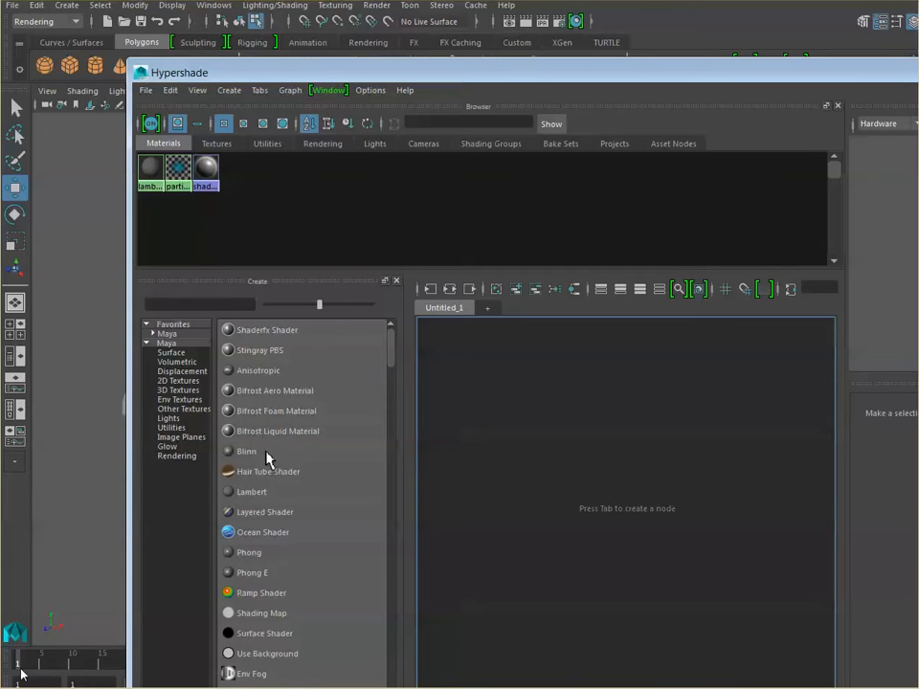
click(266, 453)
drag(597, 77, 461, 40)
drag(858, 387, 791, 393)
text(S)
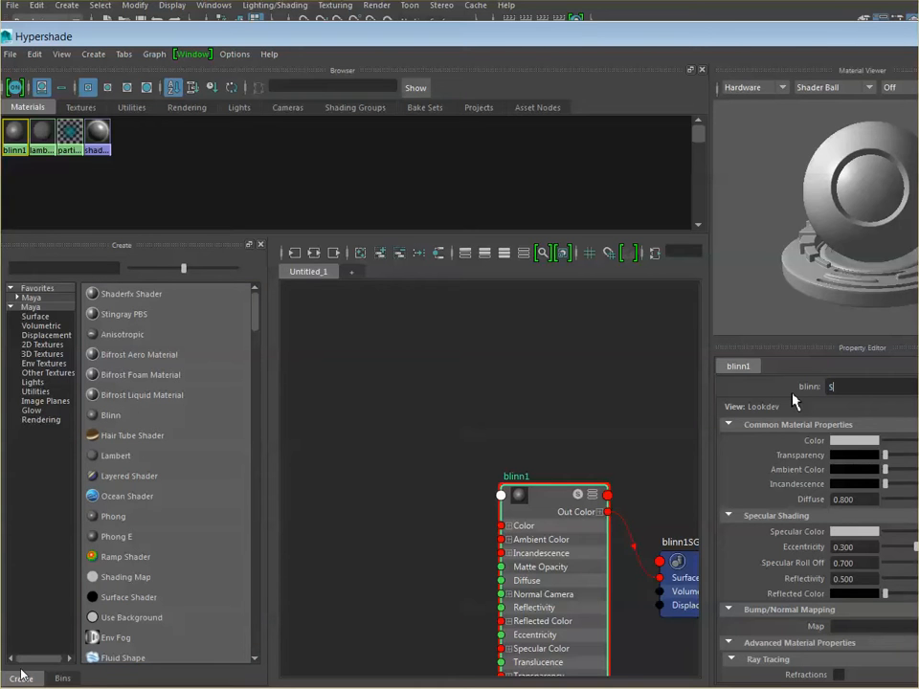
text(houlderPadMaterial)
key(Return)
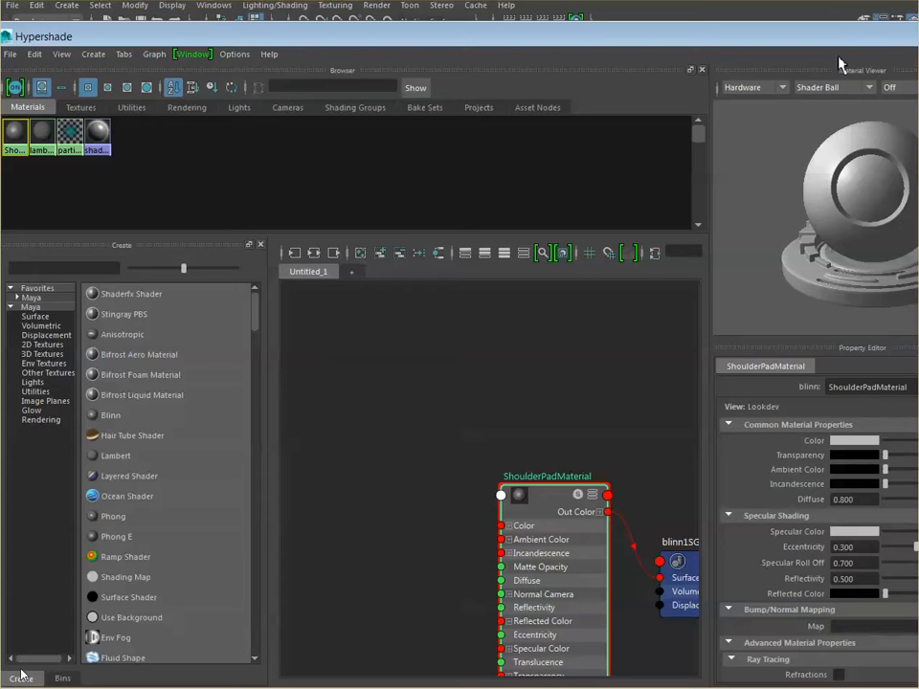
- Map a Checker texture to the material's color, set its Repeat UV to 20 by 20 and close the Hypershade
drag(836, 40, 750, 29)
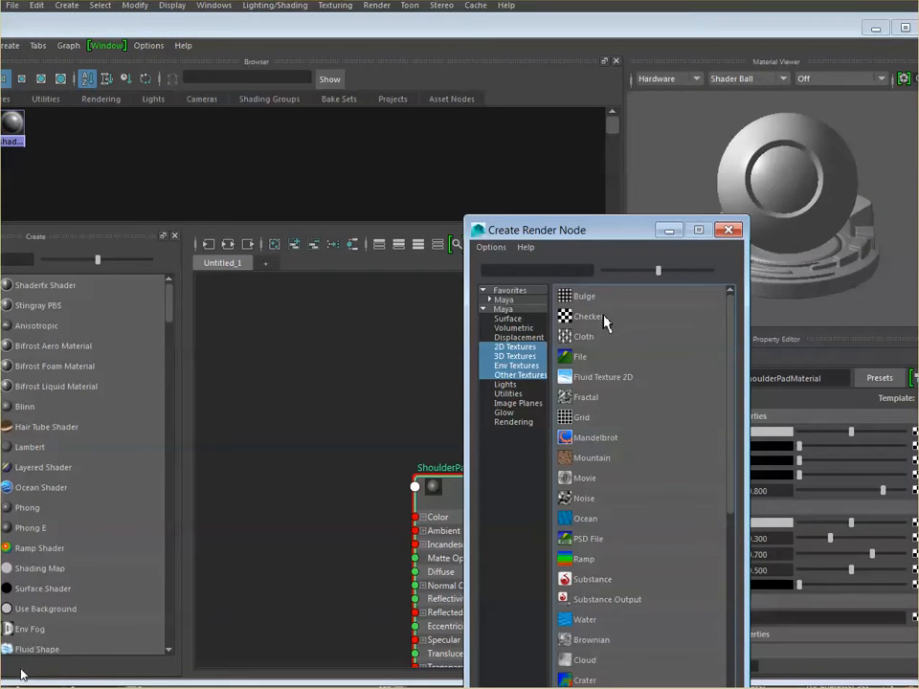
click(607, 319)
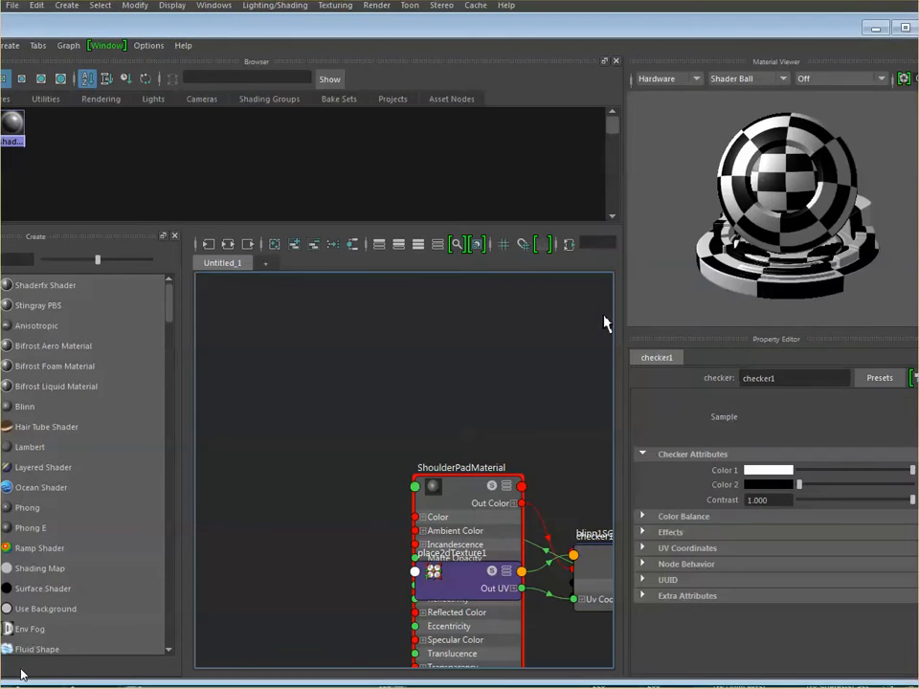
click(709, 550)
click(871, 565)
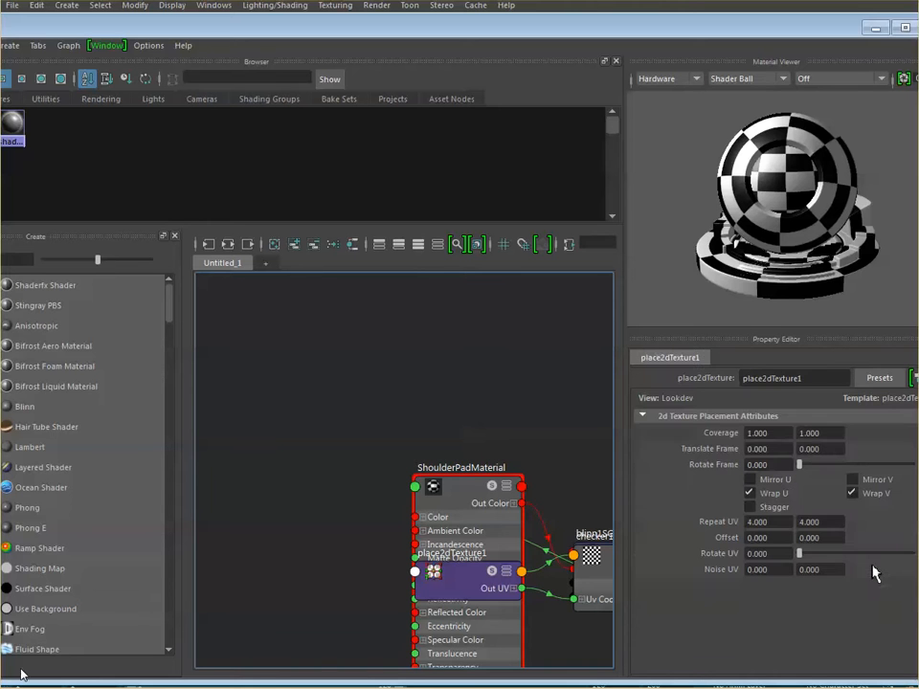
drag(780, 521, 735, 521)
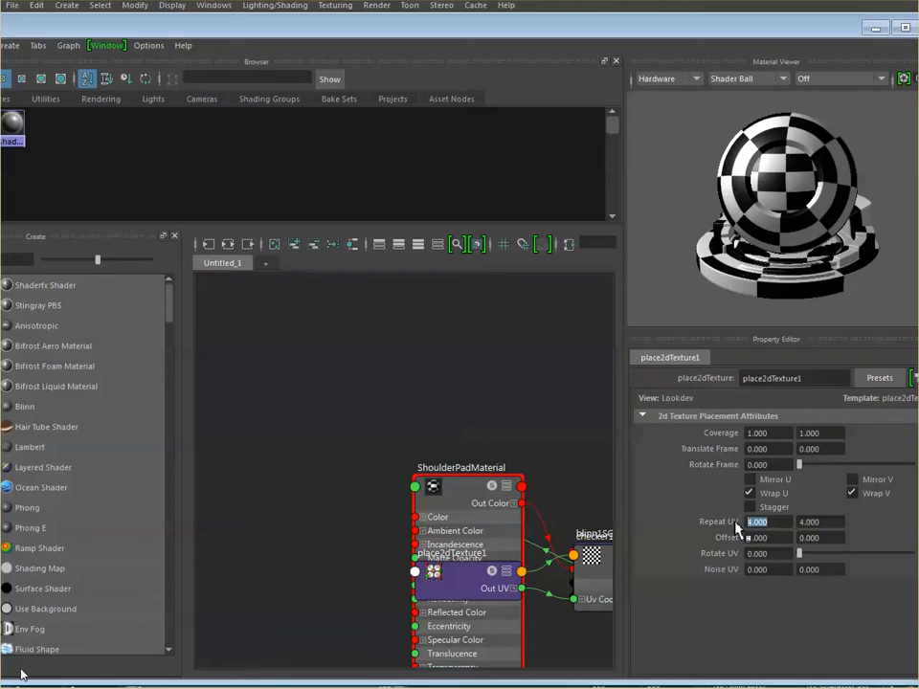
text(20)
key(Tab)
text(20)
key(Tab)
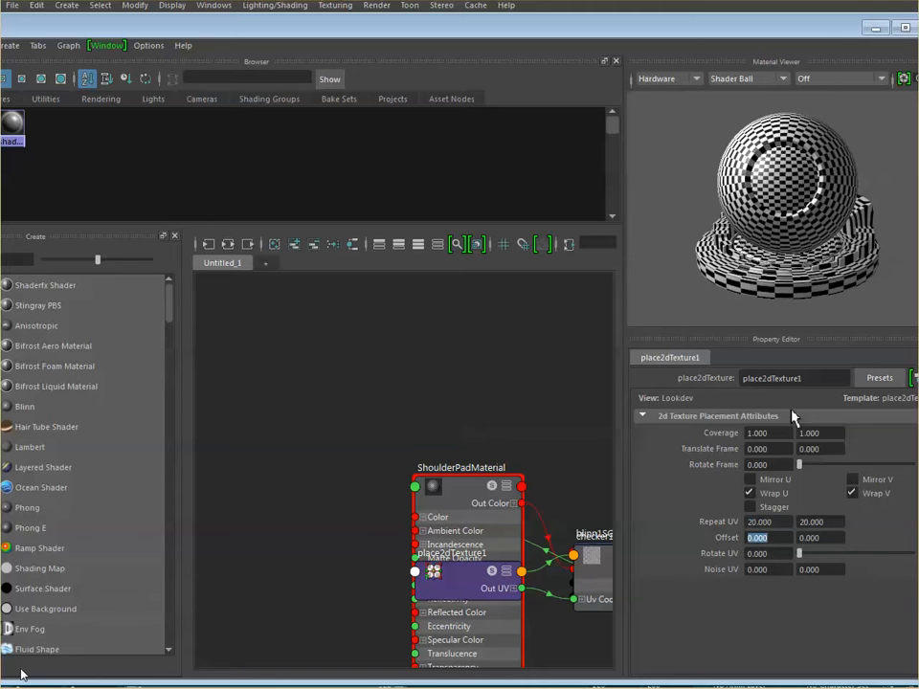
drag(818, 26, 789, 25)
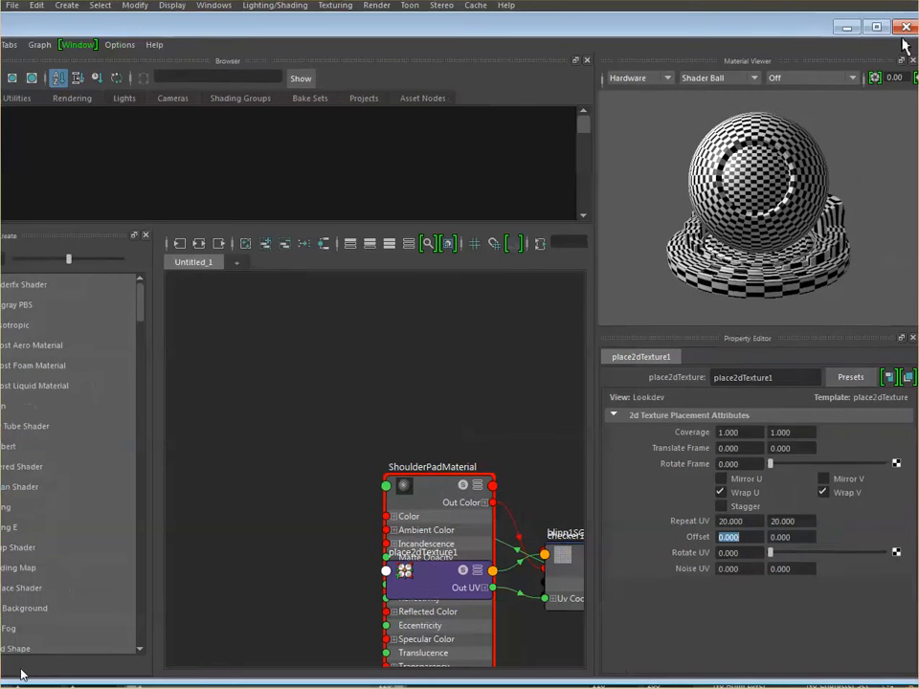
click(905, 27)
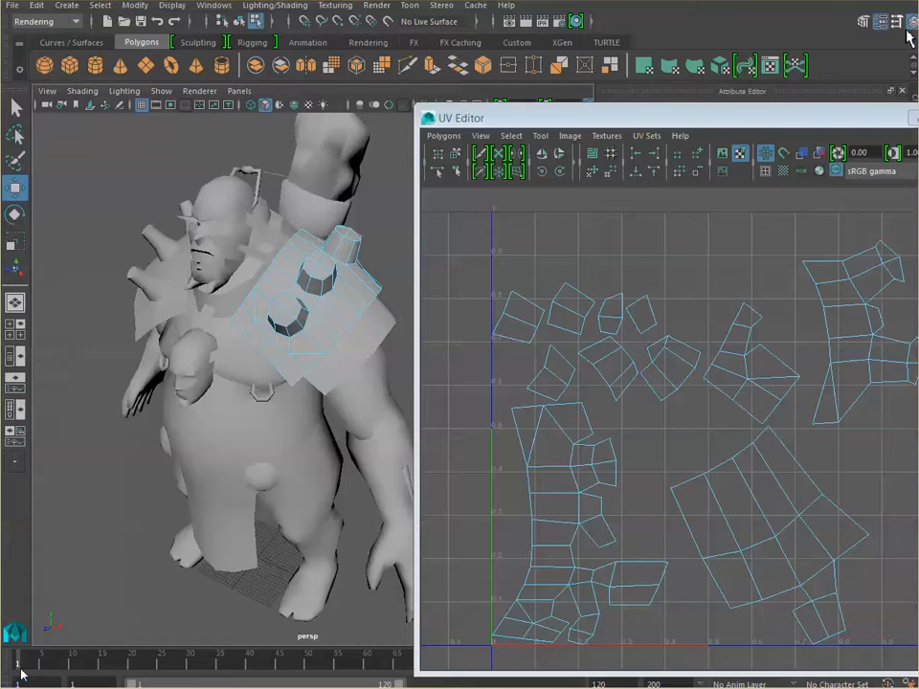
- Select the shoulder pad as an object and assign ShoulderPadMaterial to it from the Hypershade
right_drag(353, 293, 400, 279)
click(359, 285)
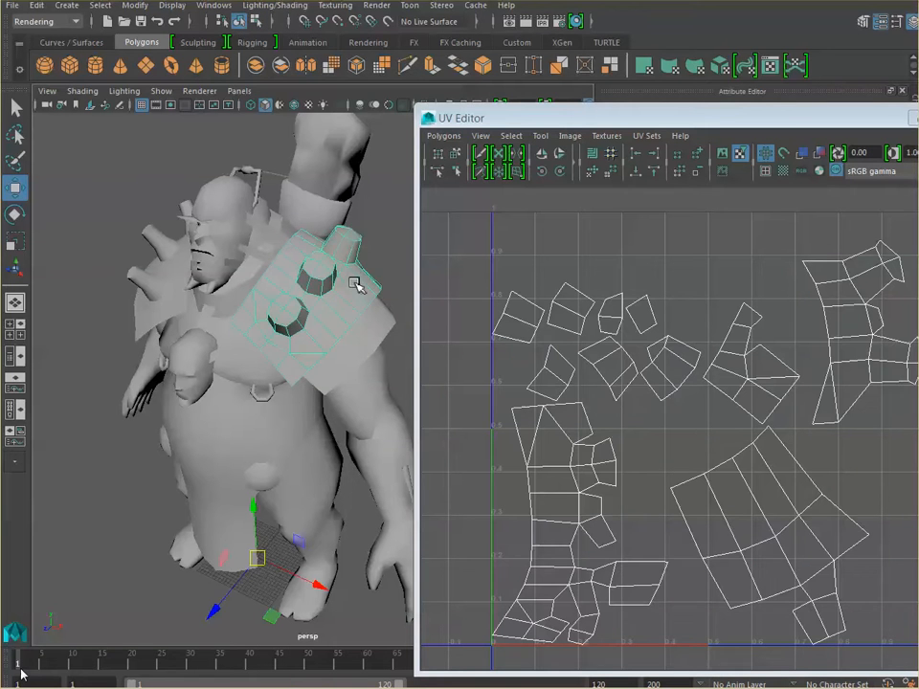
click(222, 5)
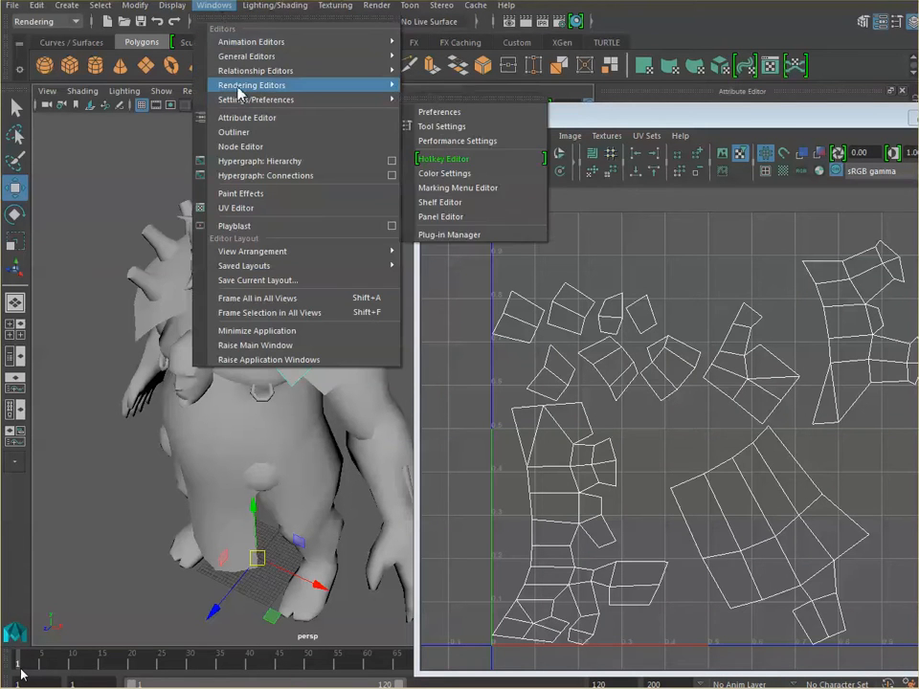
mouse_move(241, 85)
click(431, 125)
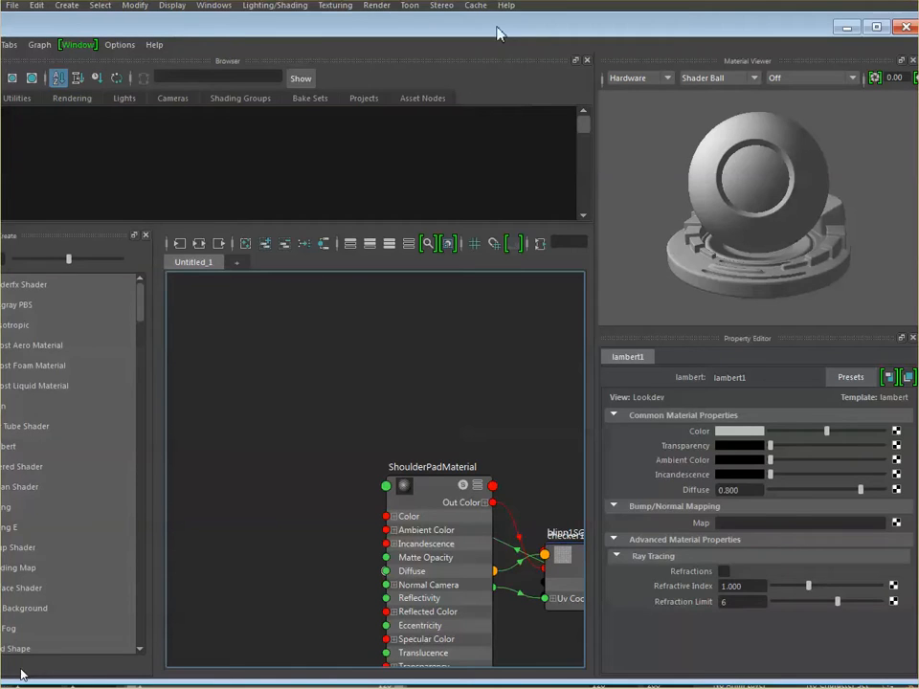
drag(497, 29, 918, 45)
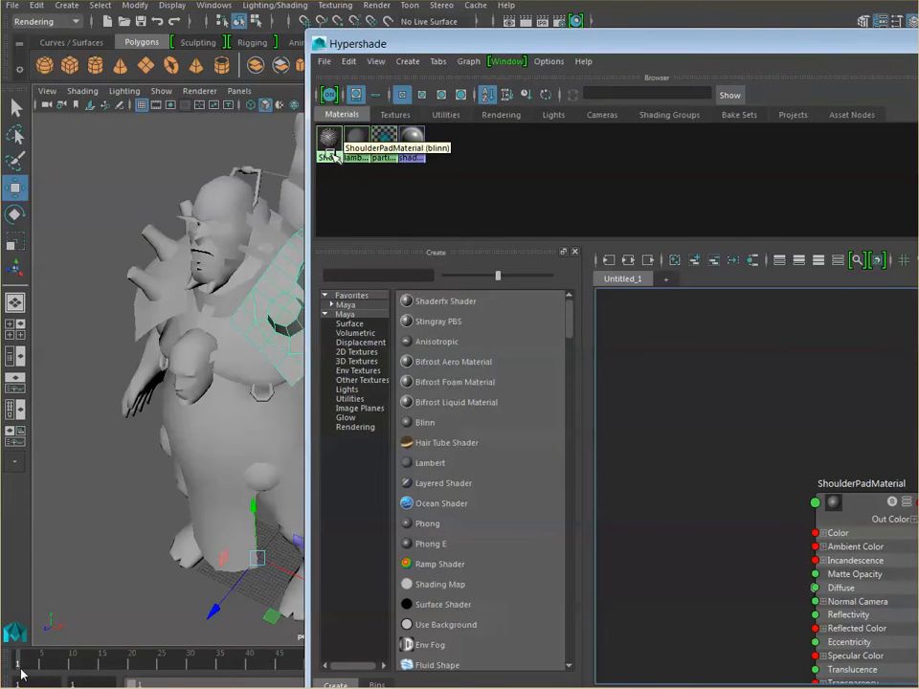
right_drag(333, 156, 330, 115)
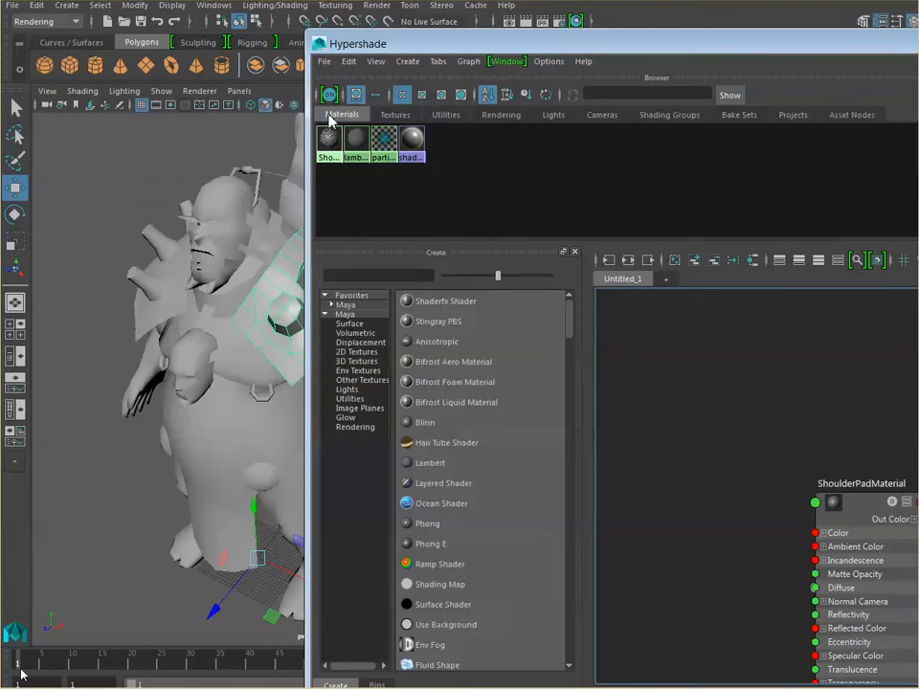
drag(781, 52, 490, 46)
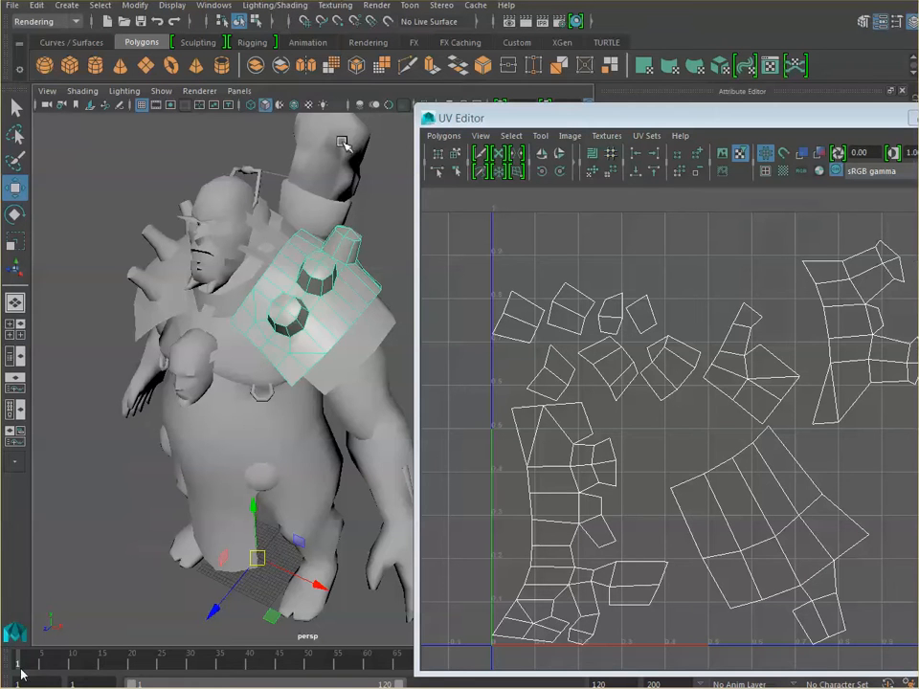
- Turn on textured display in the viewport and select the character's body mesh to inspect its UVs
click(308, 105)
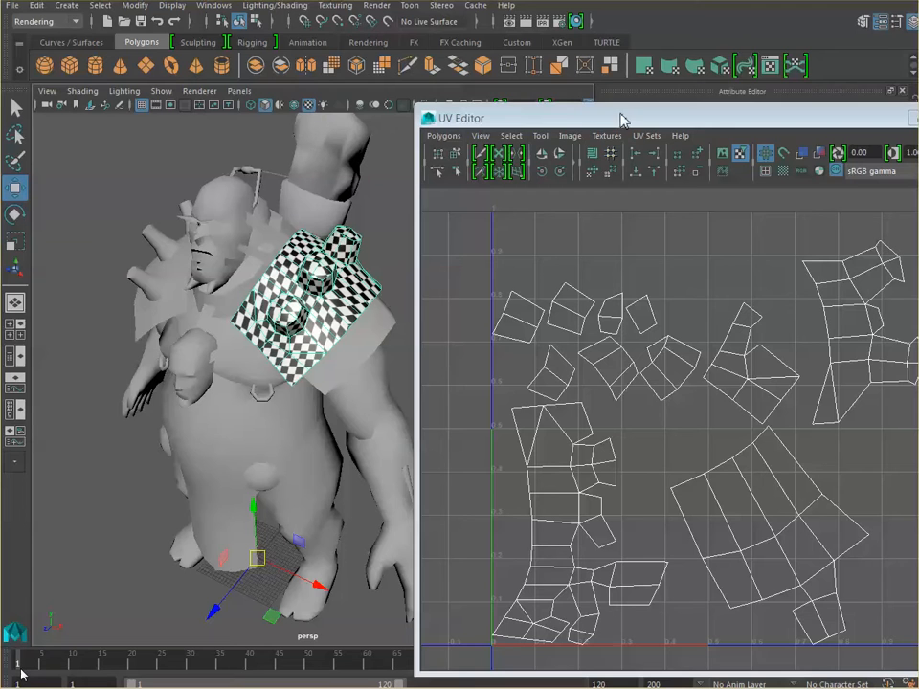
drag(621, 120, 601, 88)
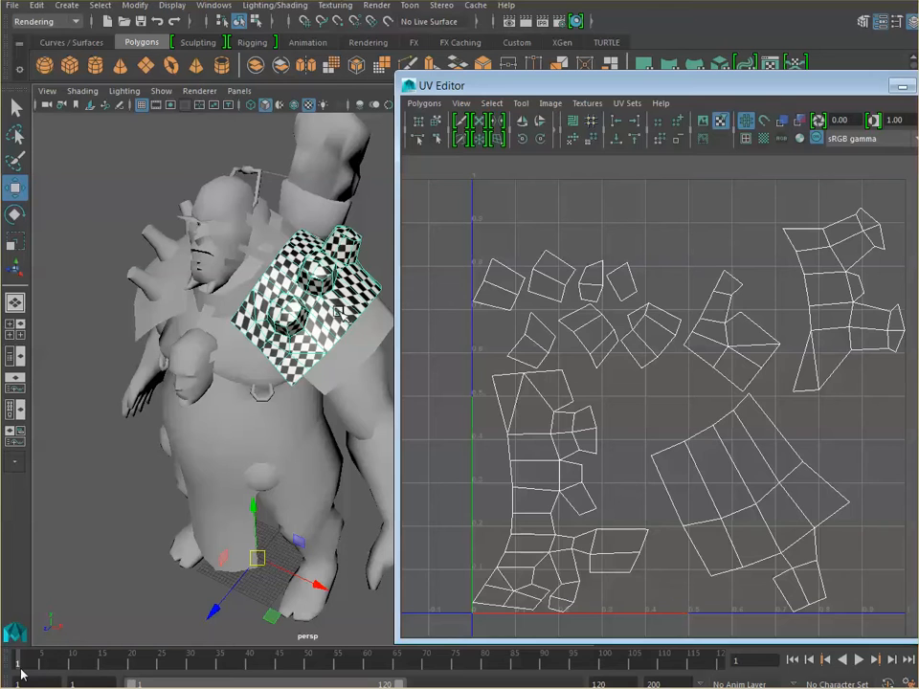
click(329, 456)
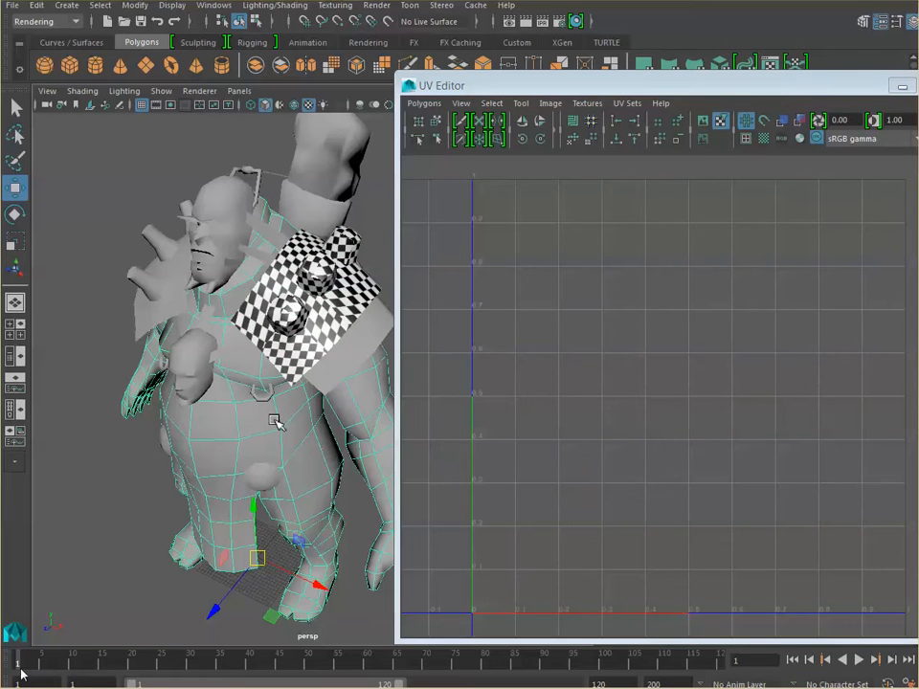
click(239, 19)
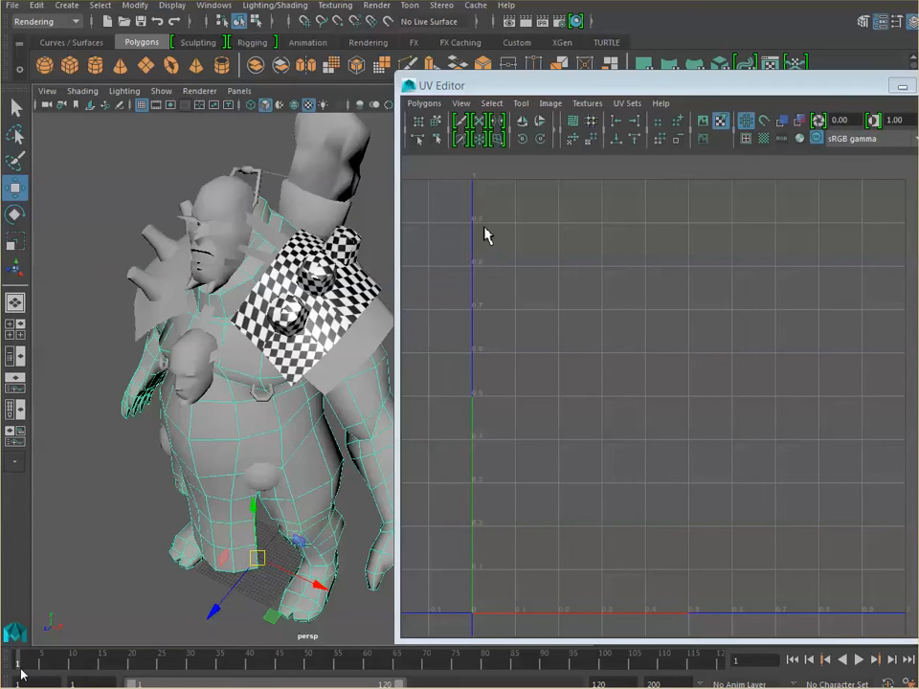
- Assign ShoulderPadMaterial to the selected body mesh from the Hypershade and move the Hypershade out of the way
click(222, 8)
mouse_move(240, 85)
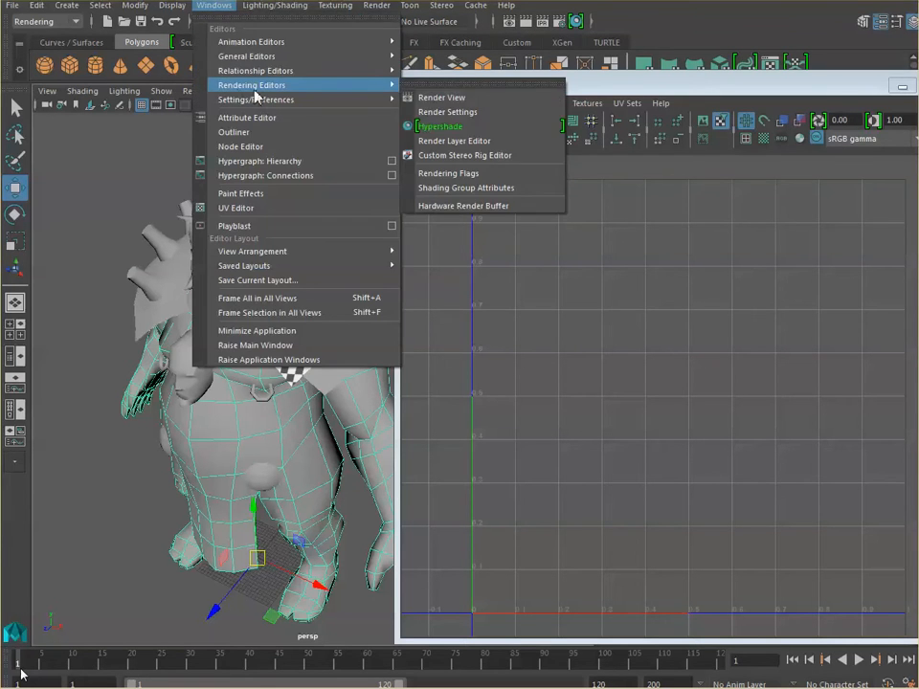
click(430, 128)
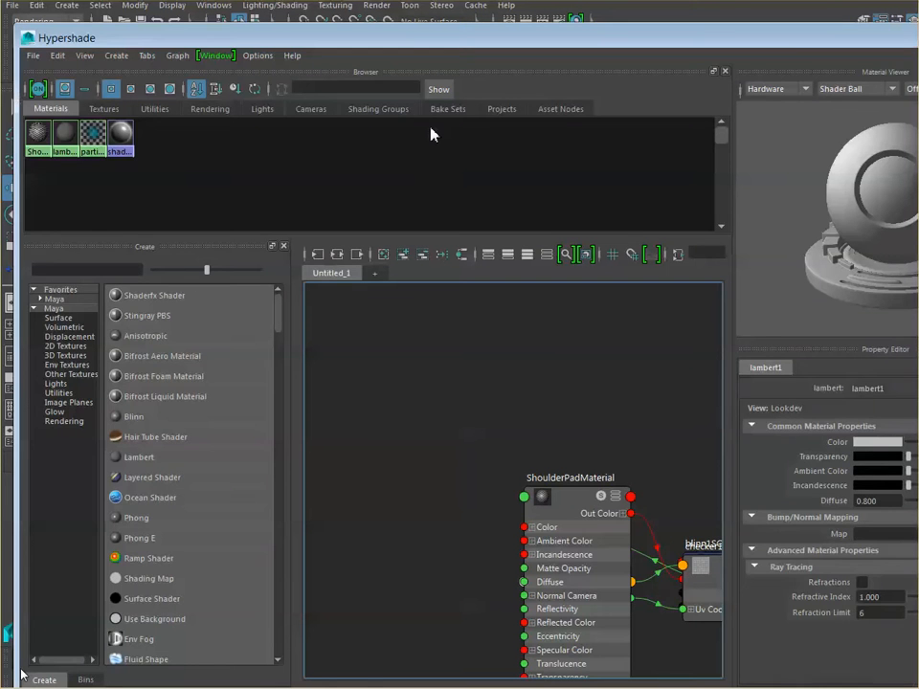
drag(344, 41, 835, 77)
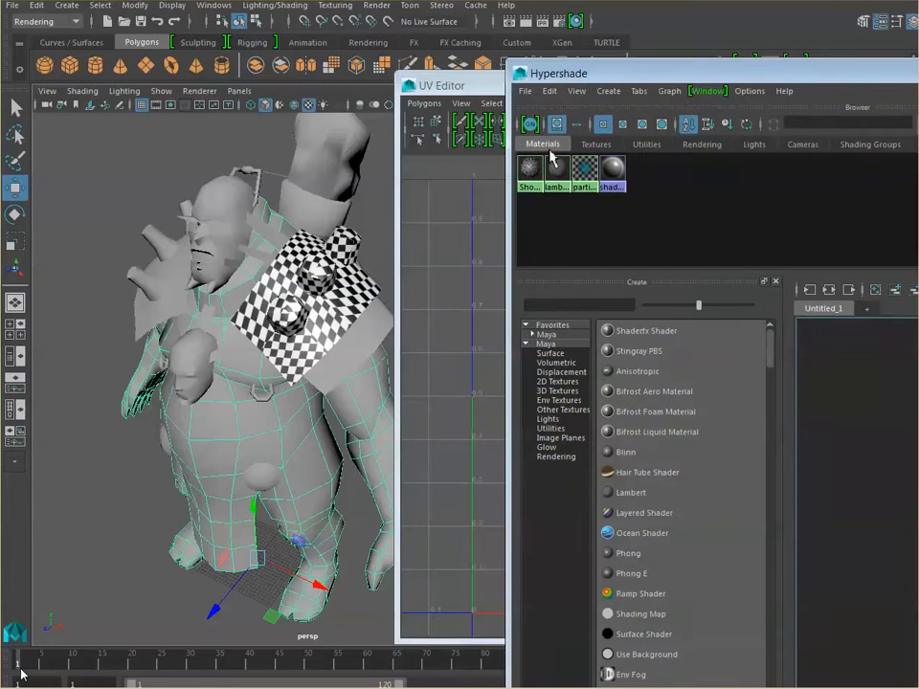
right_drag(533, 170, 534, 137)
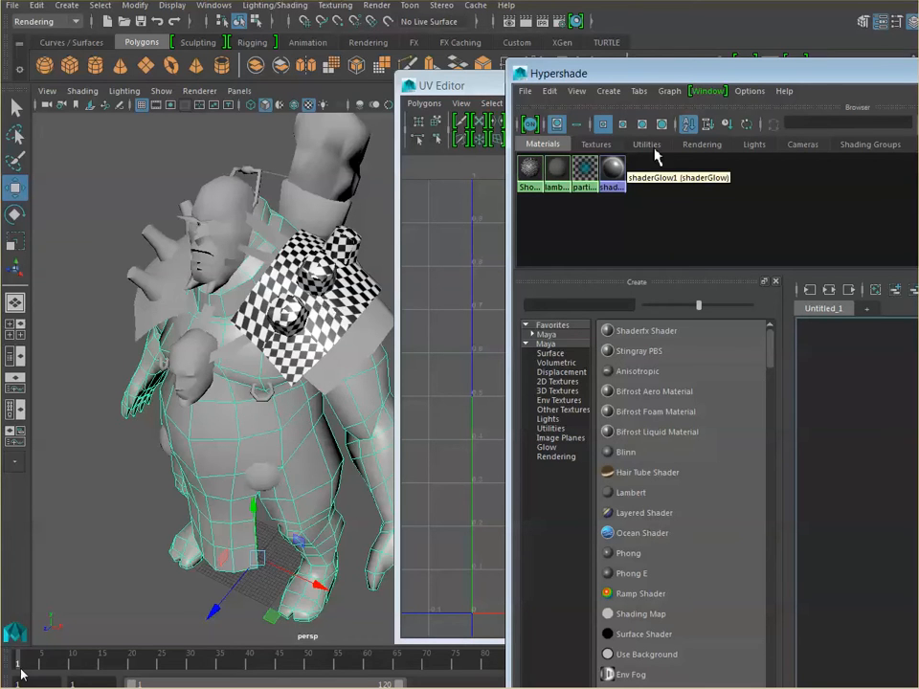
drag(763, 76, 224, 64)
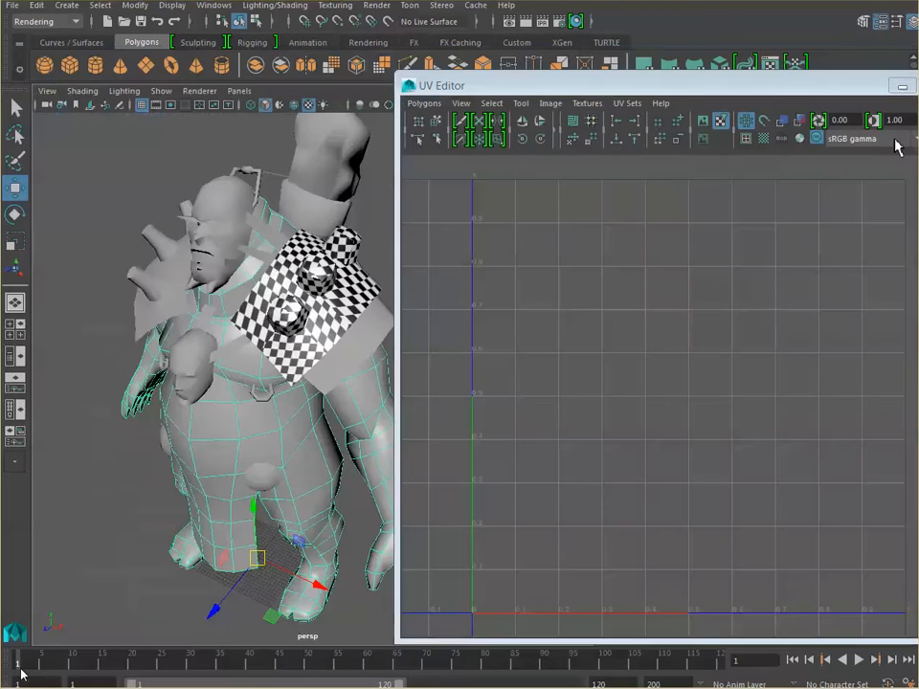
- Select the shoulder pad and examine its UV shells in the UV Editor next to the checkered model
drag(609, 86, 566, 92)
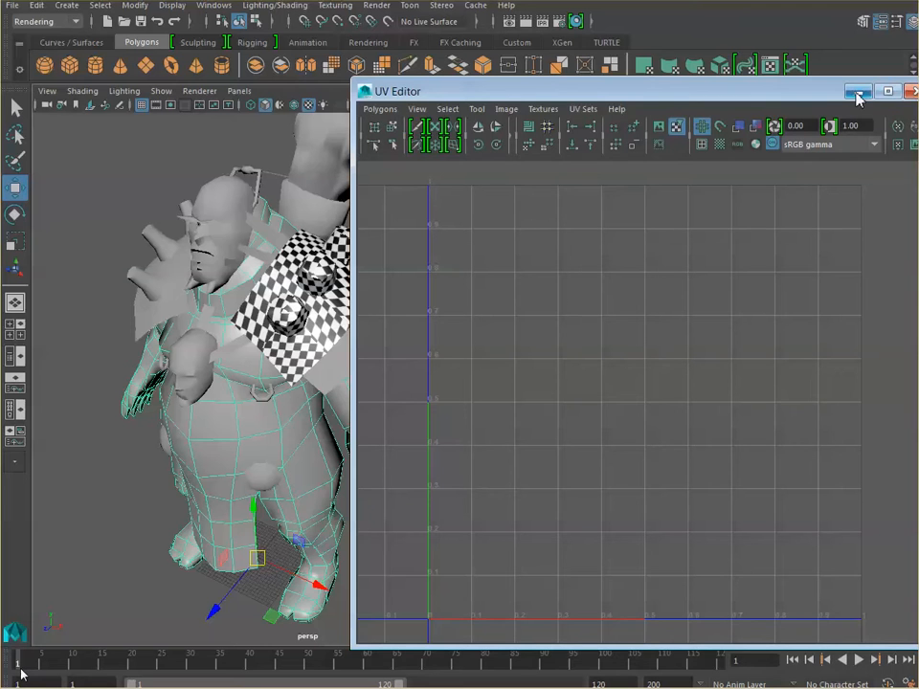
click(323, 332)
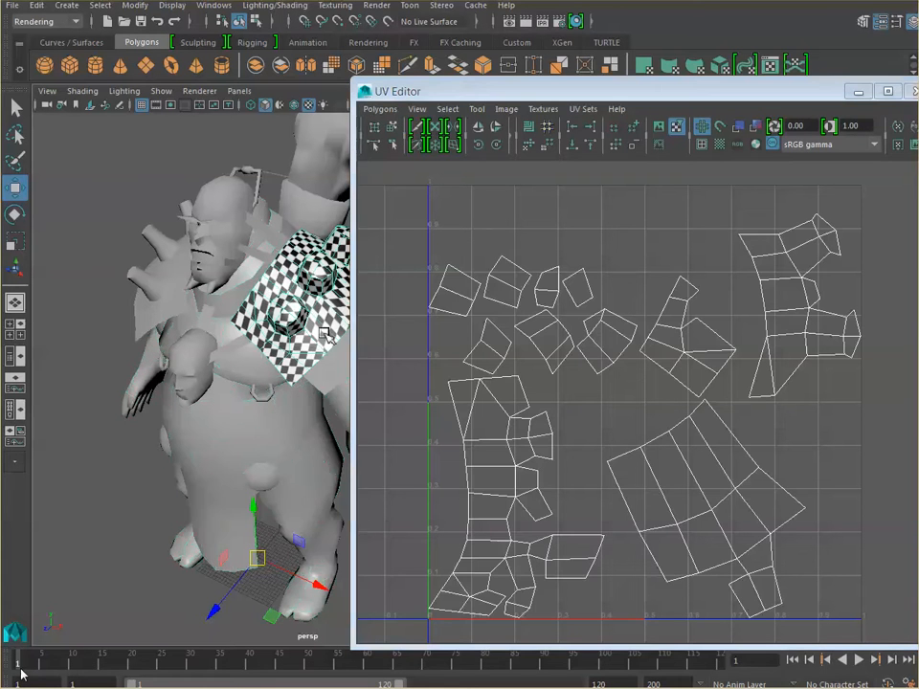
drag(622, 98, 656, 96)
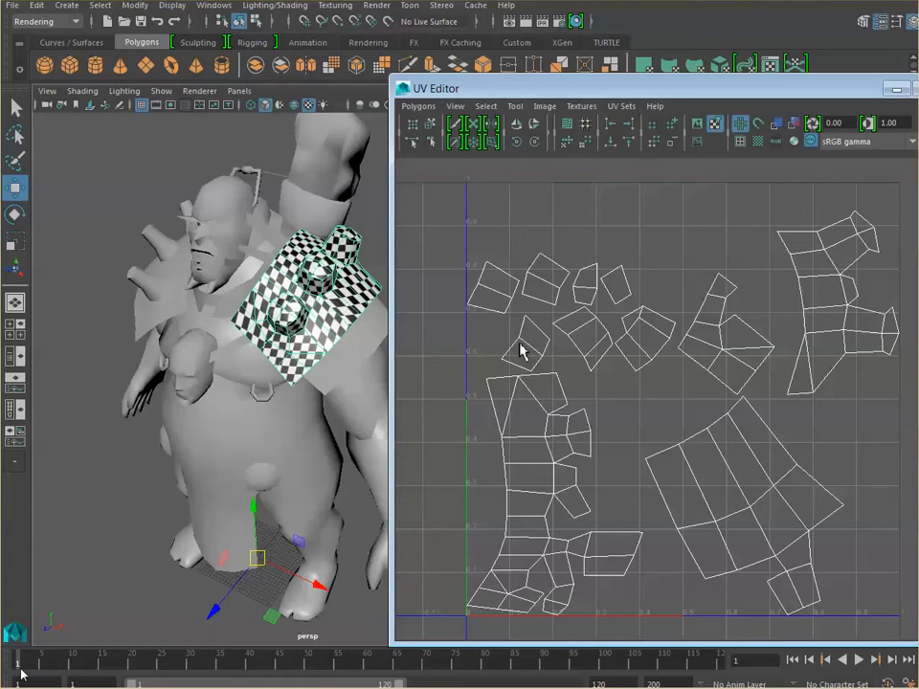
scroll(520, 352, down, 1)
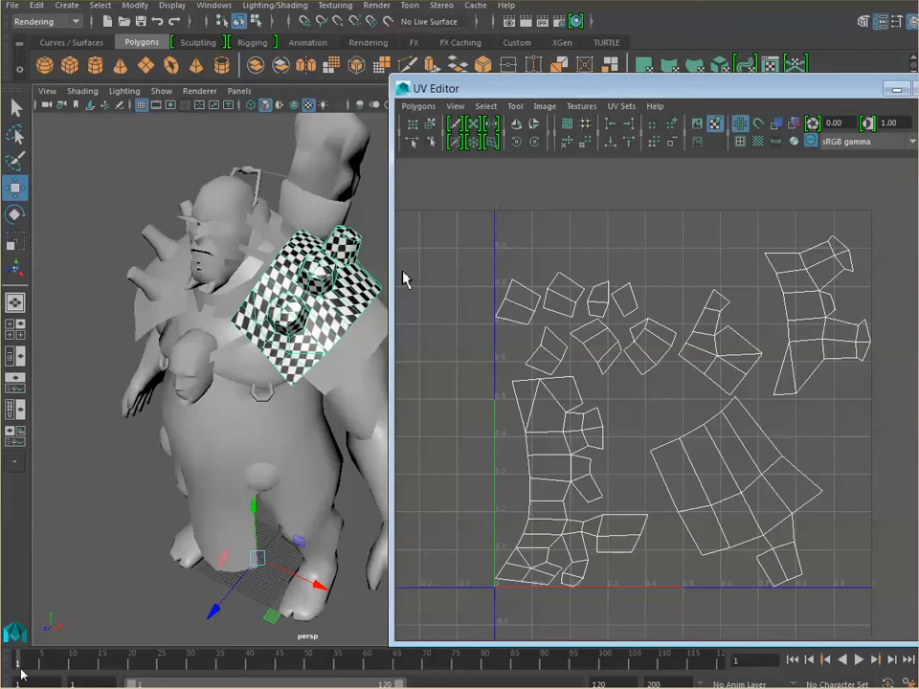
drag(685, 96, 702, 116)
- Select all of the shoulder pad's UVs in the UV Editor and try automatic mapping on them
drag(492, 227, 843, 507)
right_click(623, 371)
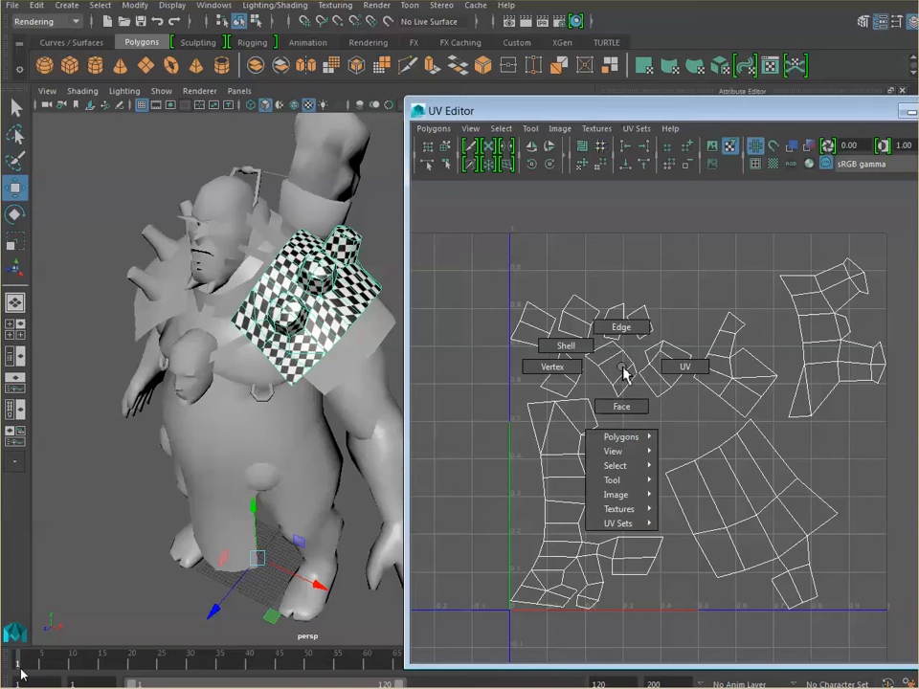
click(696, 369)
drag(481, 222, 904, 609)
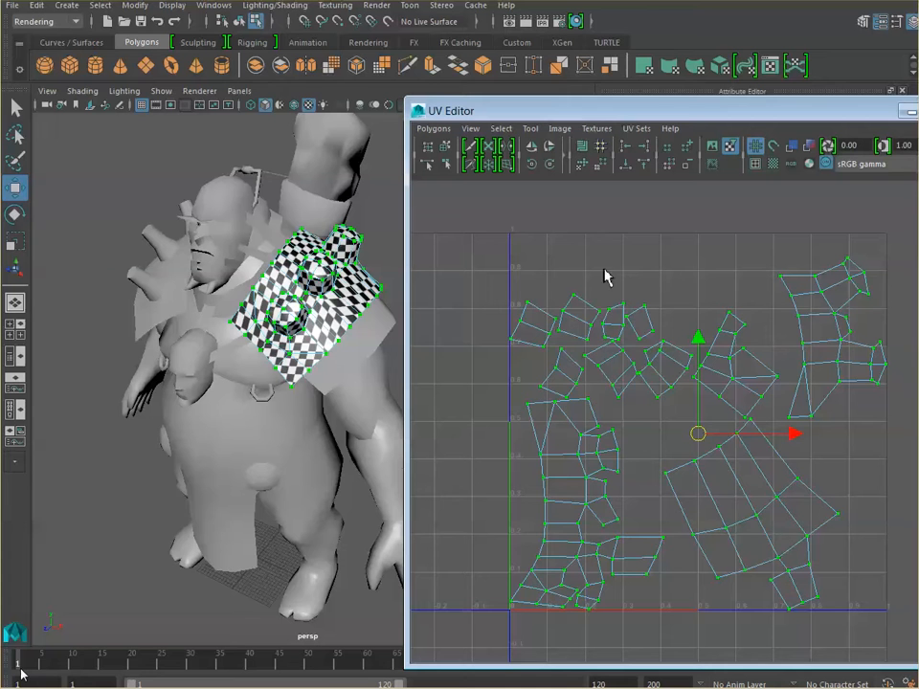
click(722, 70)
- Return to object selection, reselect the shoulder pad and apply a cylindrical UV mapping to it
right_drag(359, 290, 426, 218)
click(367, 281)
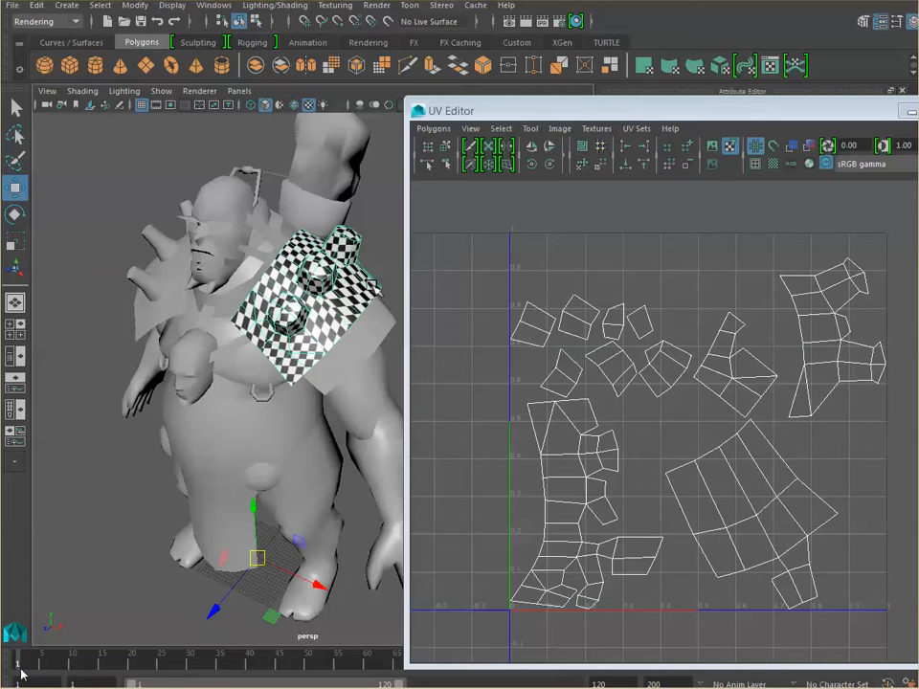
click(673, 69)
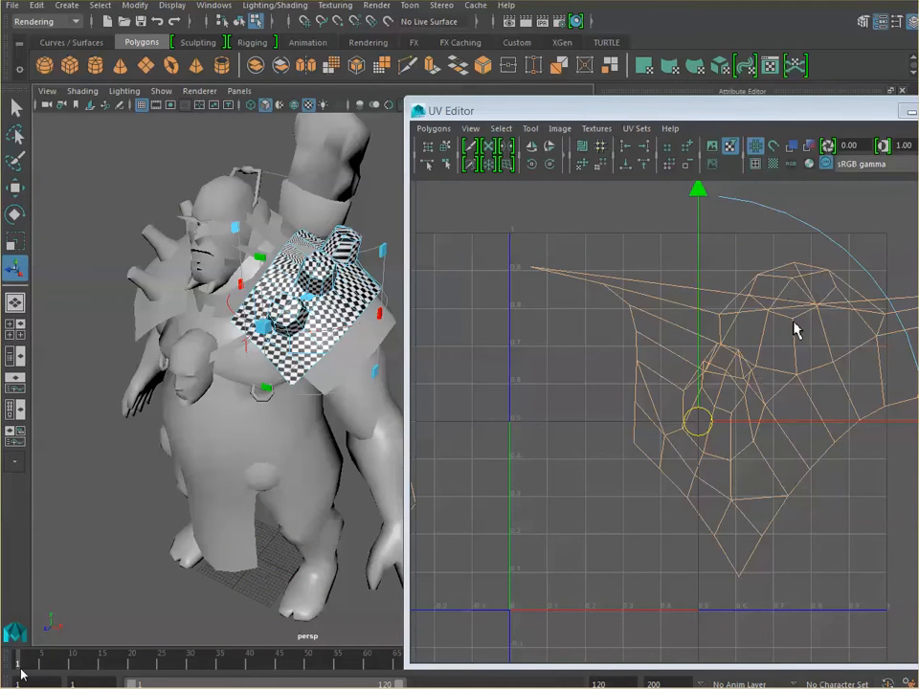
scroll(677, 340, down, 4)
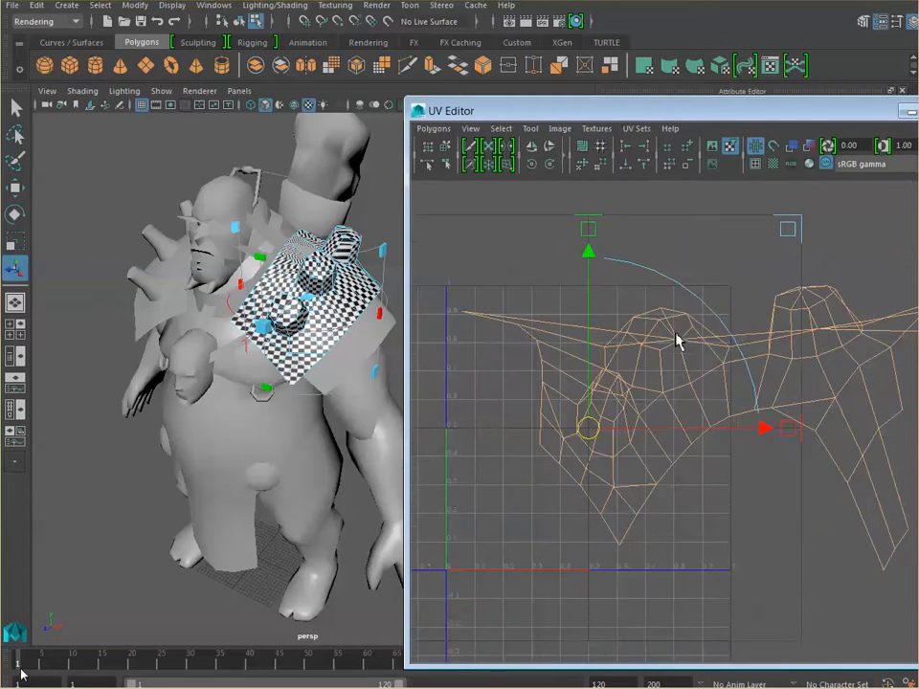
scroll(676, 339, down, 1)
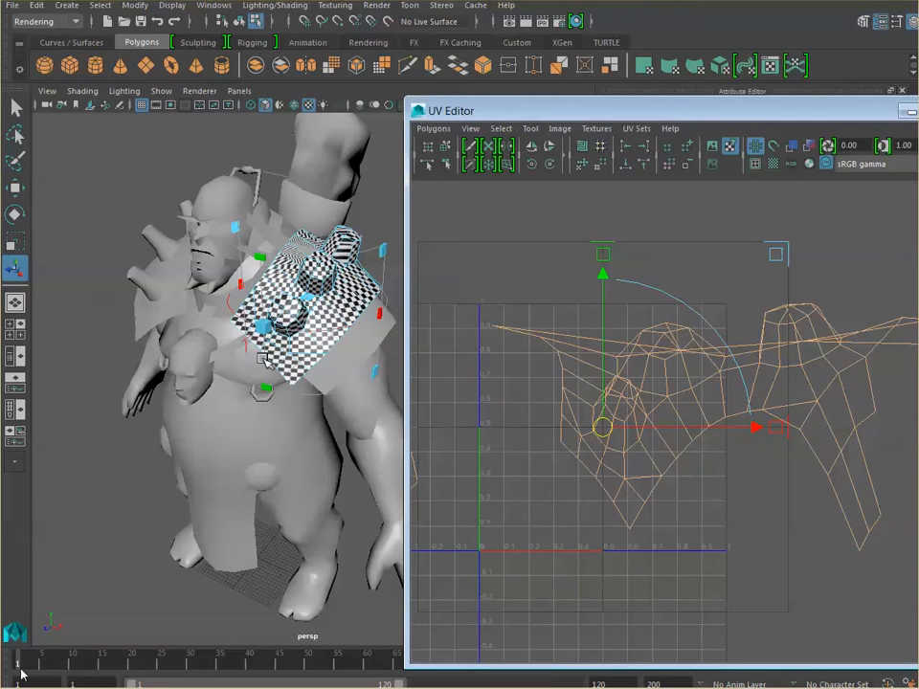
- Switch the cylindrical projection's manipulator on the shoulder pad to its move, rotate and scale handles
scroll(247, 349, up, 5)
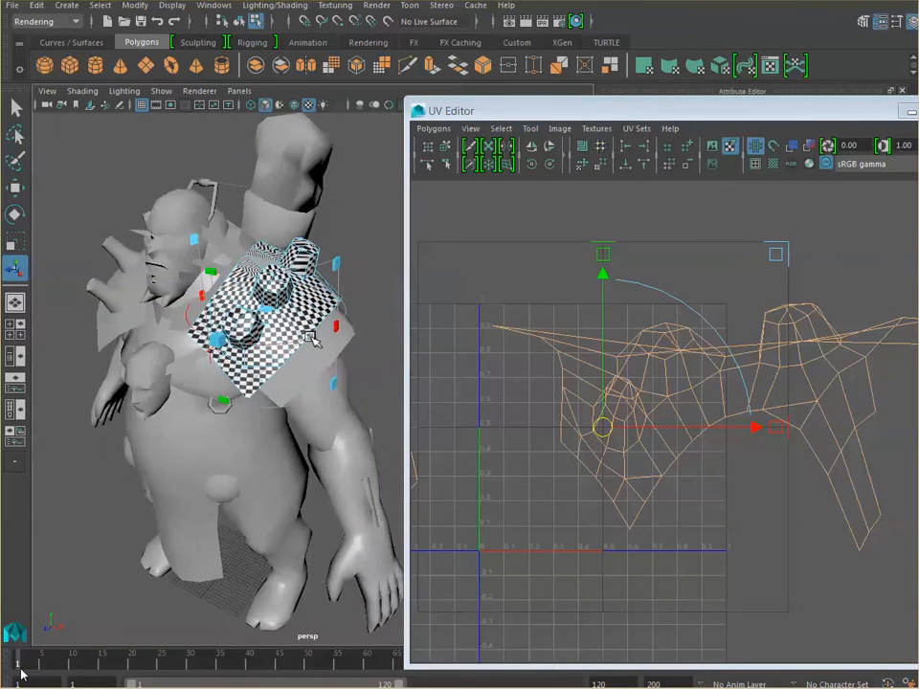
scroll(183, 359, up, 5)
scroll(176, 352, down, 3)
alt+middle_drag(104, 316, 134, 335)
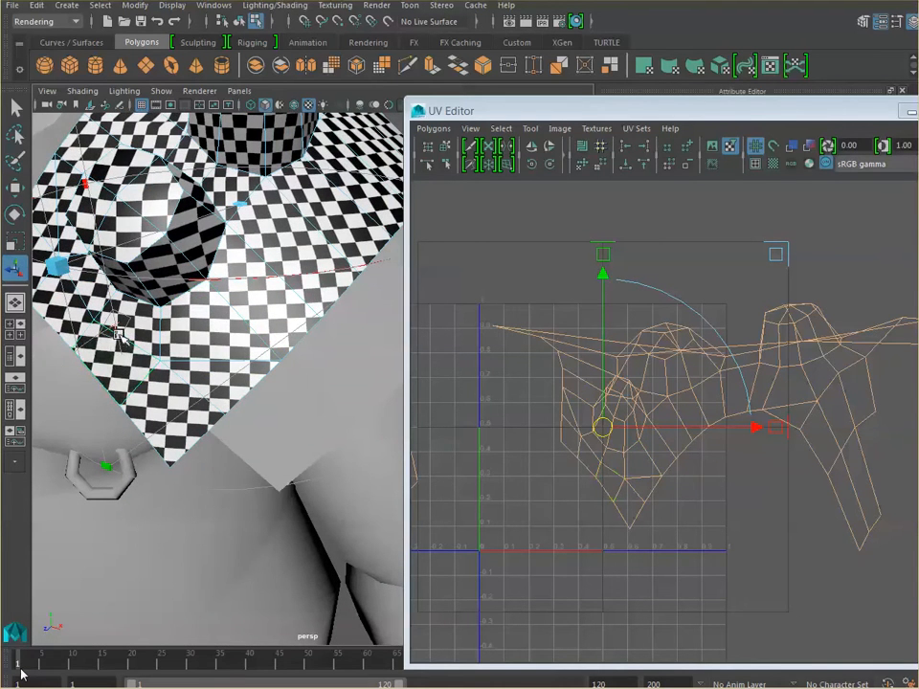
click(119, 335)
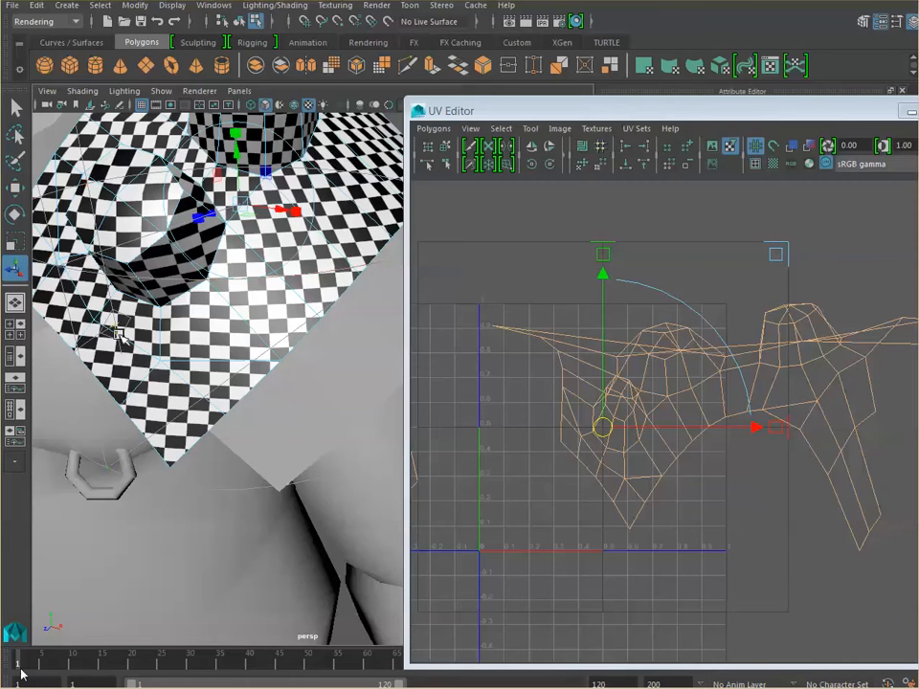
- Turn off textured display and rotate the cylindrical projection until the shoulder pad's UVs unfold into one strip along its spikes
scroll(215, 334, down, 3)
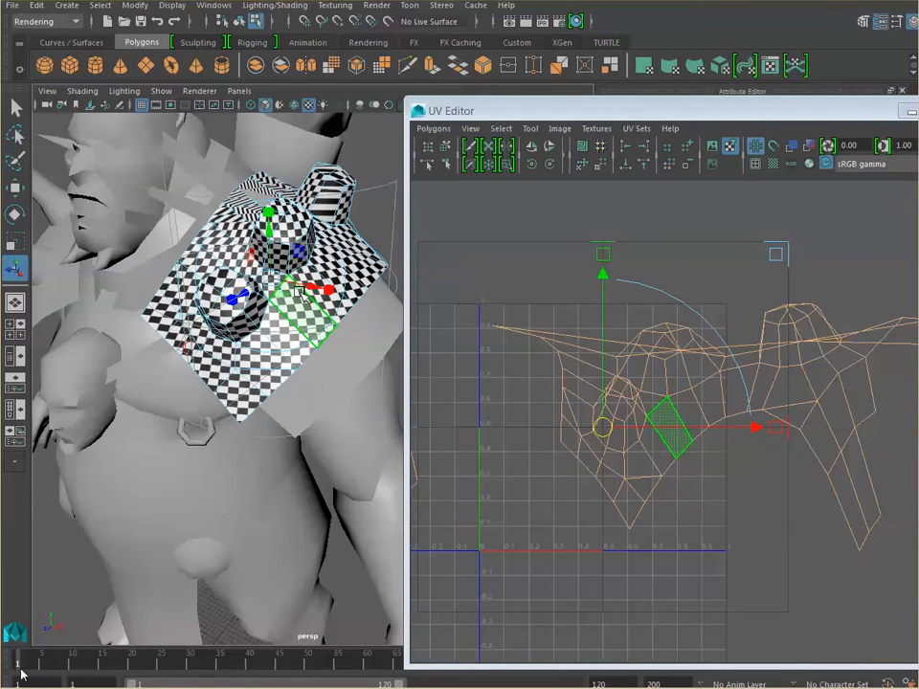
click(311, 107)
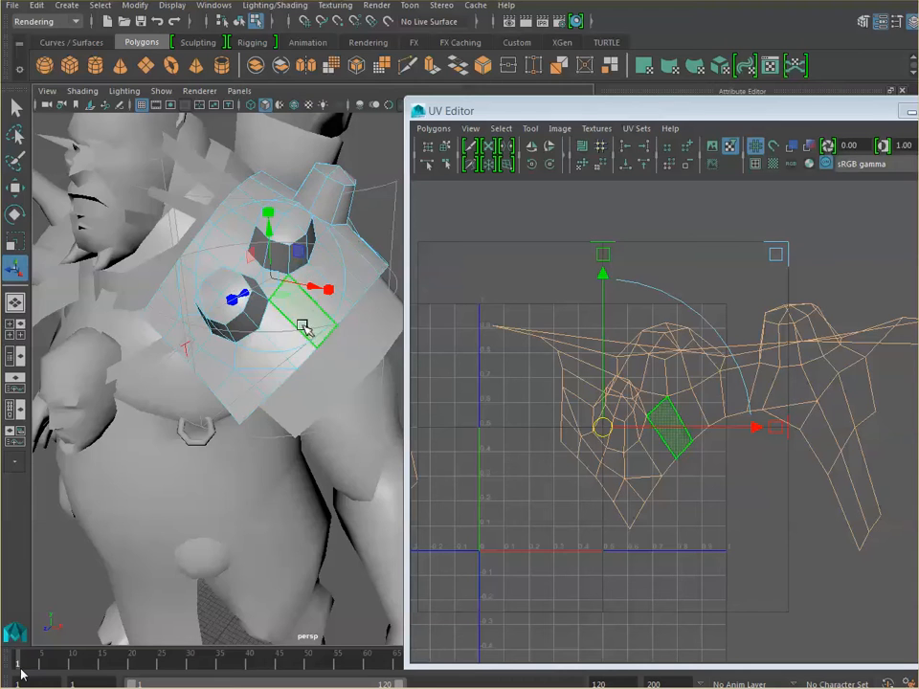
alt+middle_drag(351, 280, 308, 317)
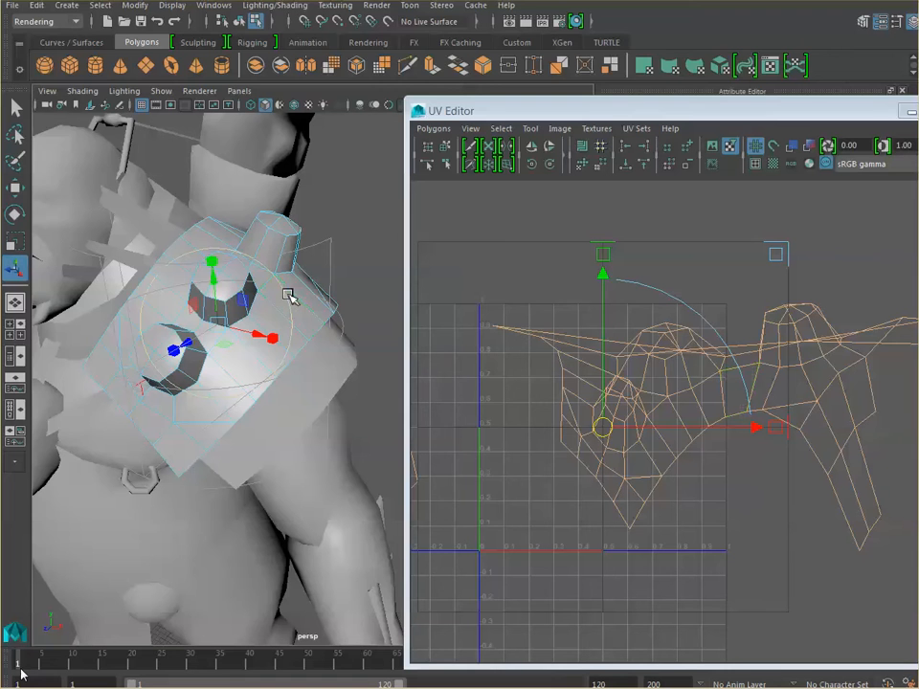
click(288, 295)
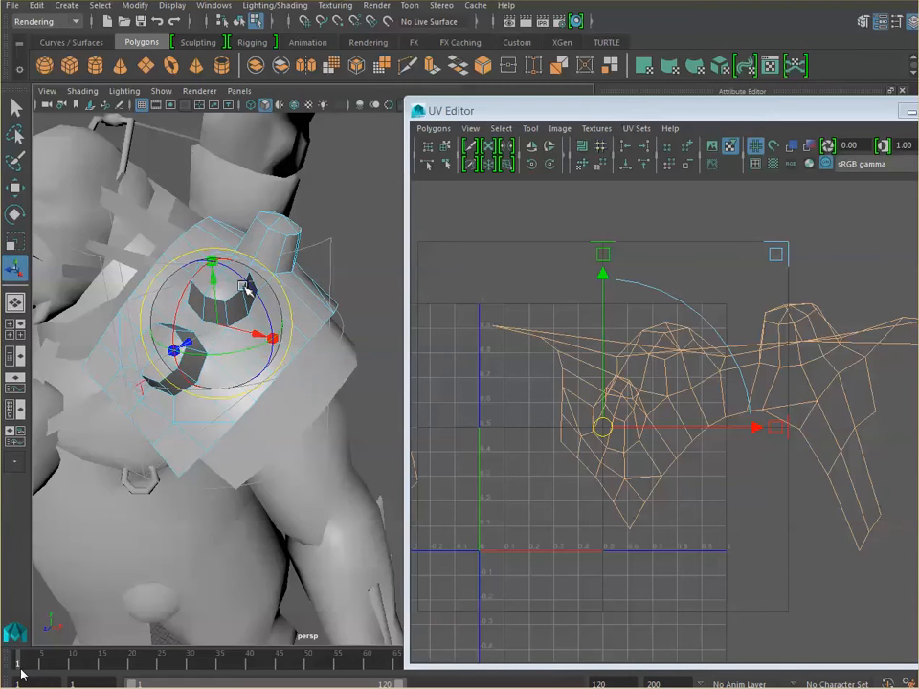
drag(263, 304, 217, 267)
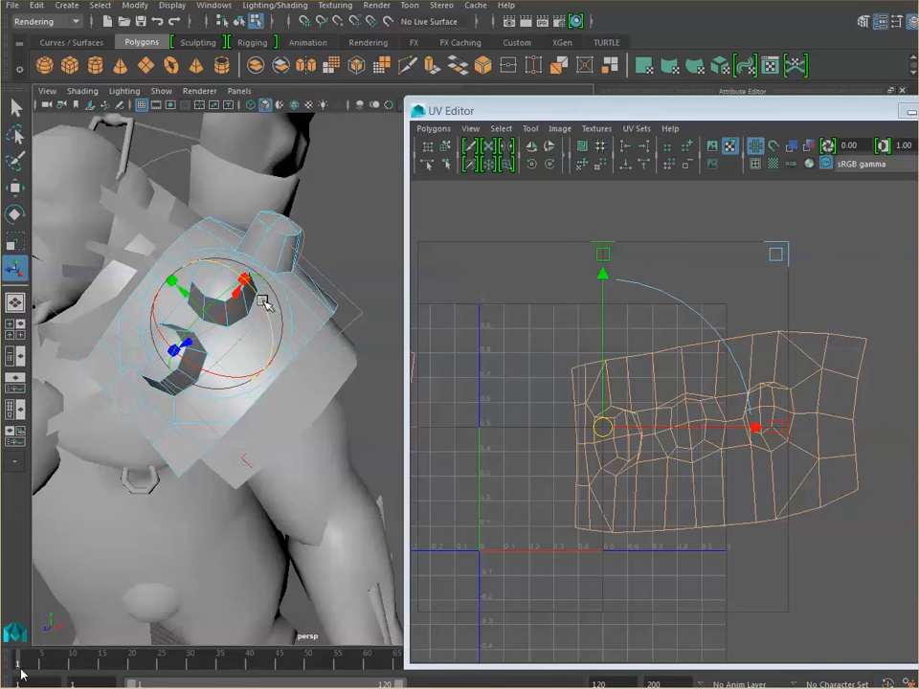
mouse_move(218, 299)
mouse_down()
mouse_move(246, 295)
mouse_move(214, 302)
mouse_move(217, 293)
mouse_move(235, 299)
mouse_up()
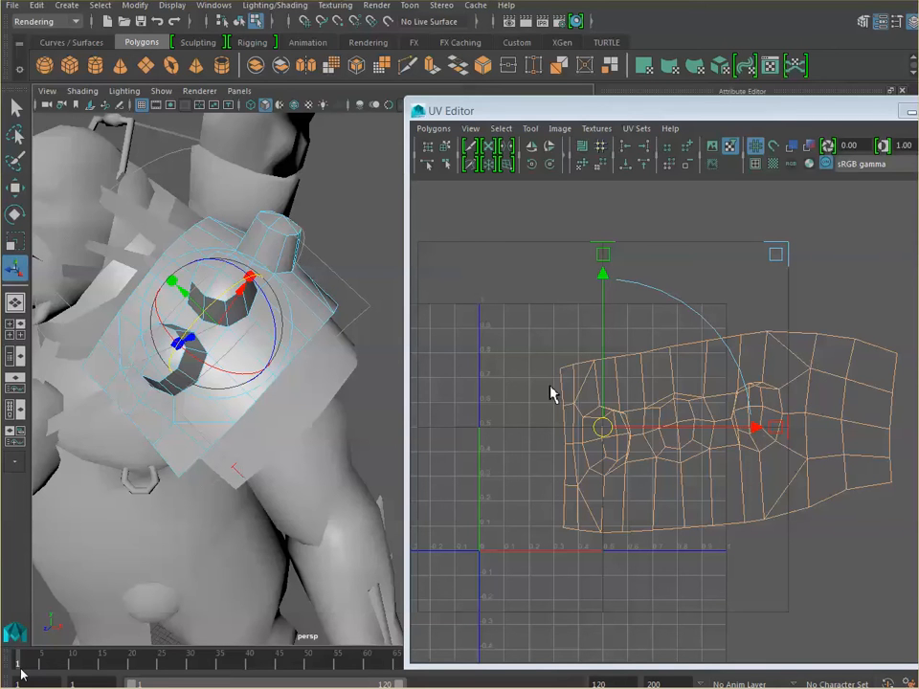
- Turn textured display back on and inspect the checker pattern on the back of the shoulder pad for distortion
click(309, 105)
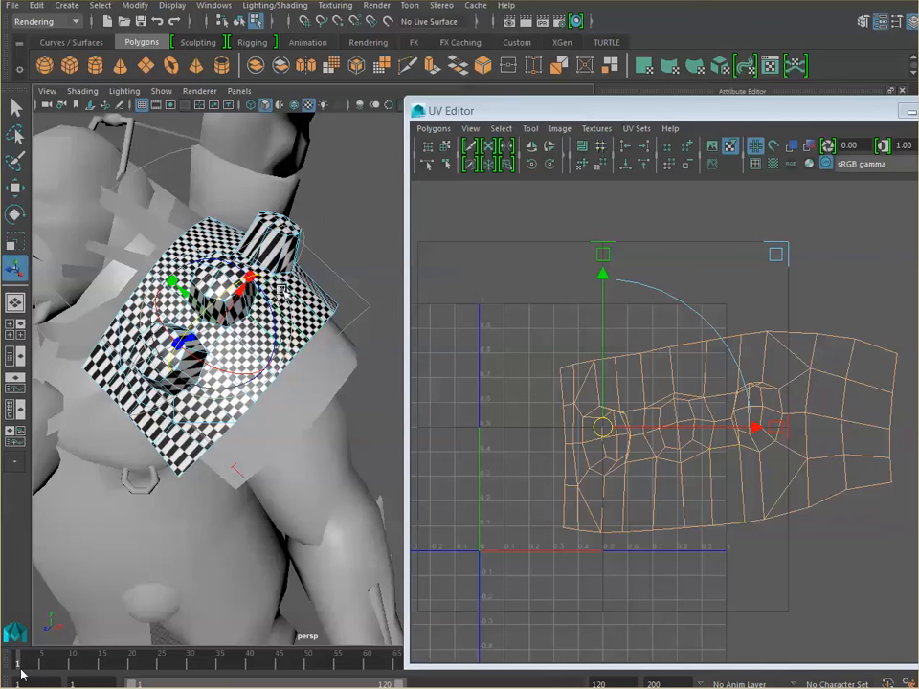
alt+drag(304, 314, 181, 321)
alt+right_drag(182, 322, 160, 320)
alt+drag(160, 320, 127, 301)
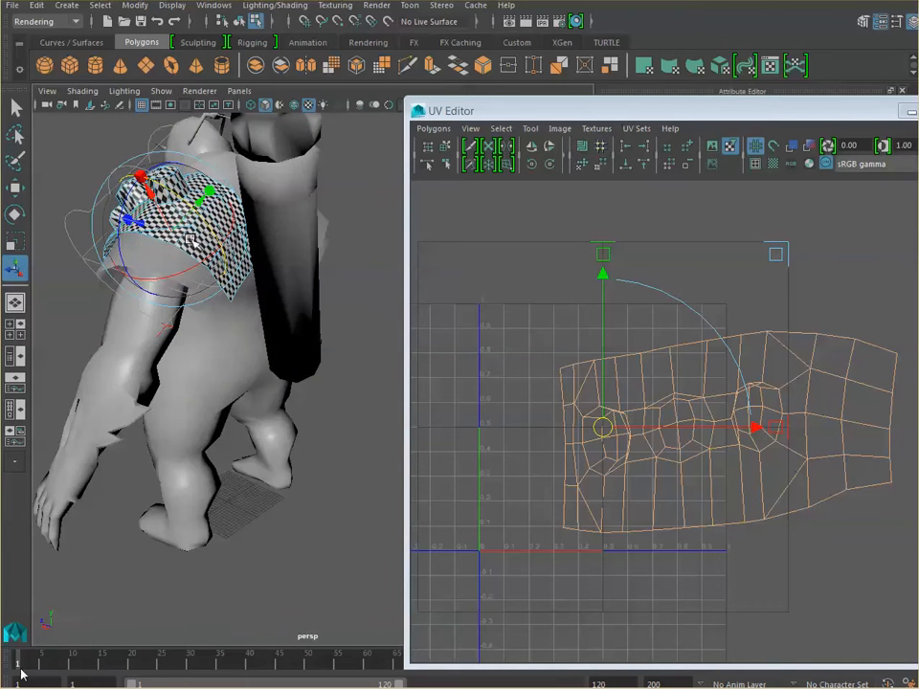
alt+middle_drag(191, 240, 239, 323)
scroll(240, 323, up, 3)
scroll(222, 300, up, 3)
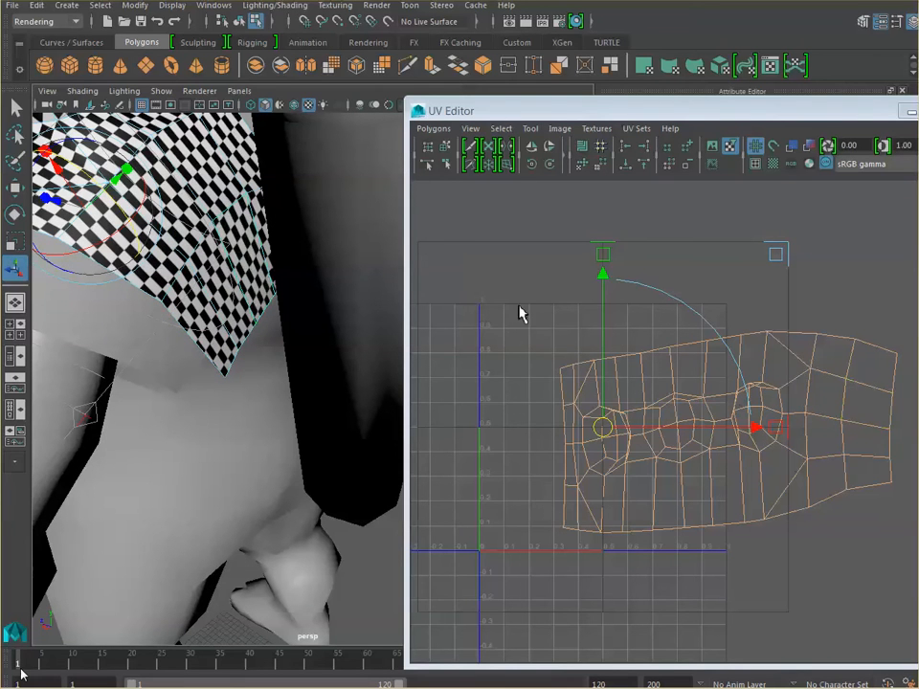
- Select a face on the back of the shoulder pad to locate it in the UV Editor
click(171, 174)
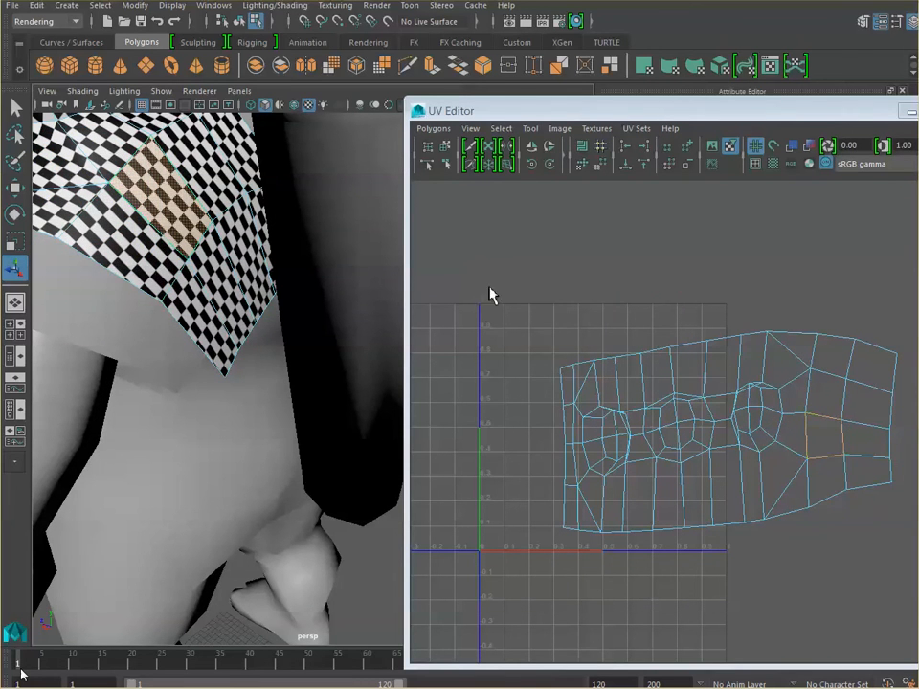
alt+middle_drag(263, 213, 241, 308)
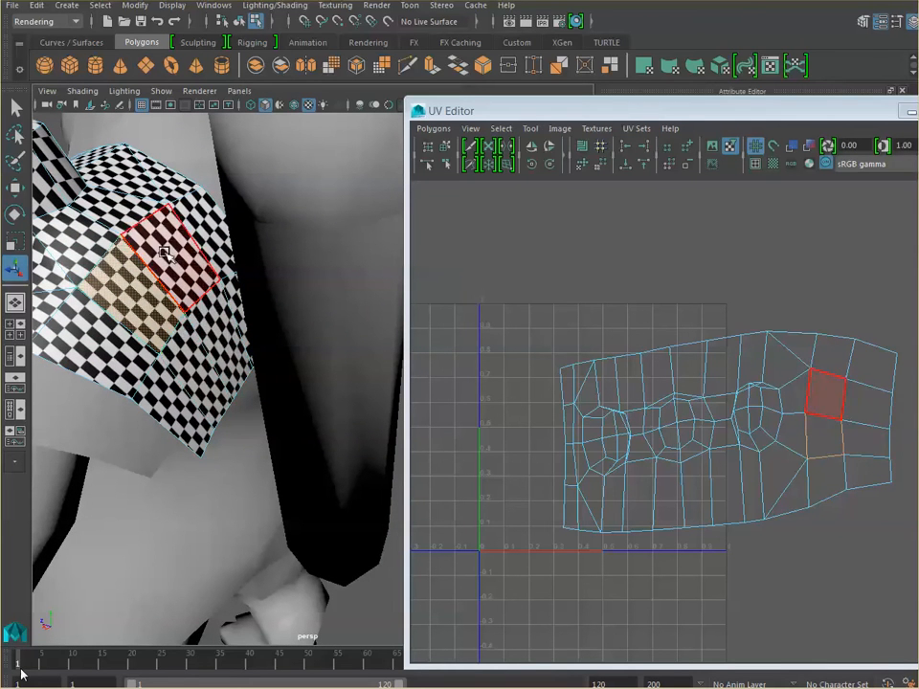
alt+middle_drag(698, 410, 606, 387)
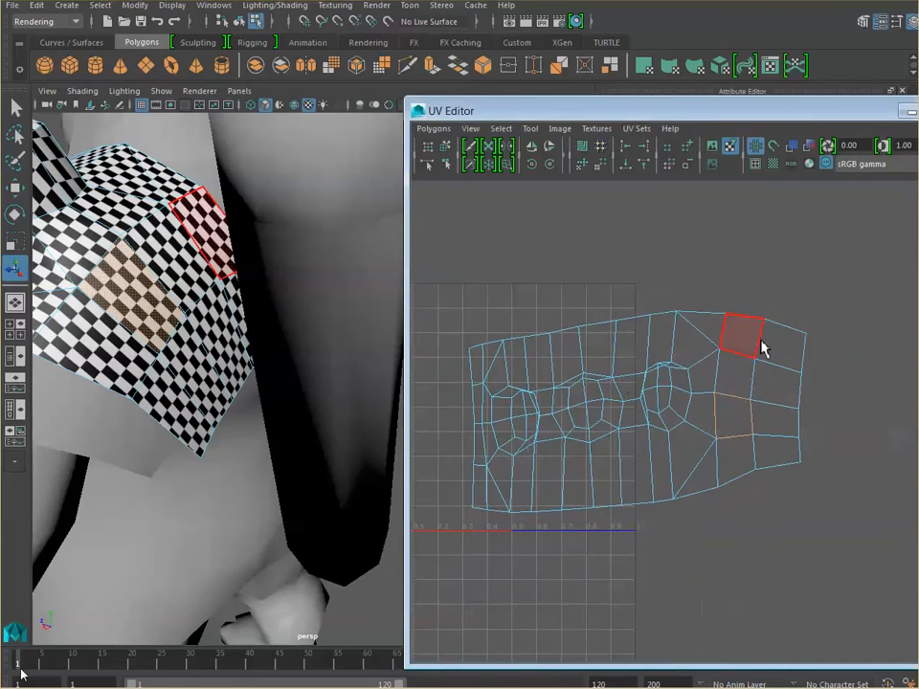
- Switch to UV selection, select the column of UVs along the shell's far right edge and activate the Move tool
right_click(753, 387)
right_drag(752, 387, 804, 379)
drag(861, 287, 790, 497)
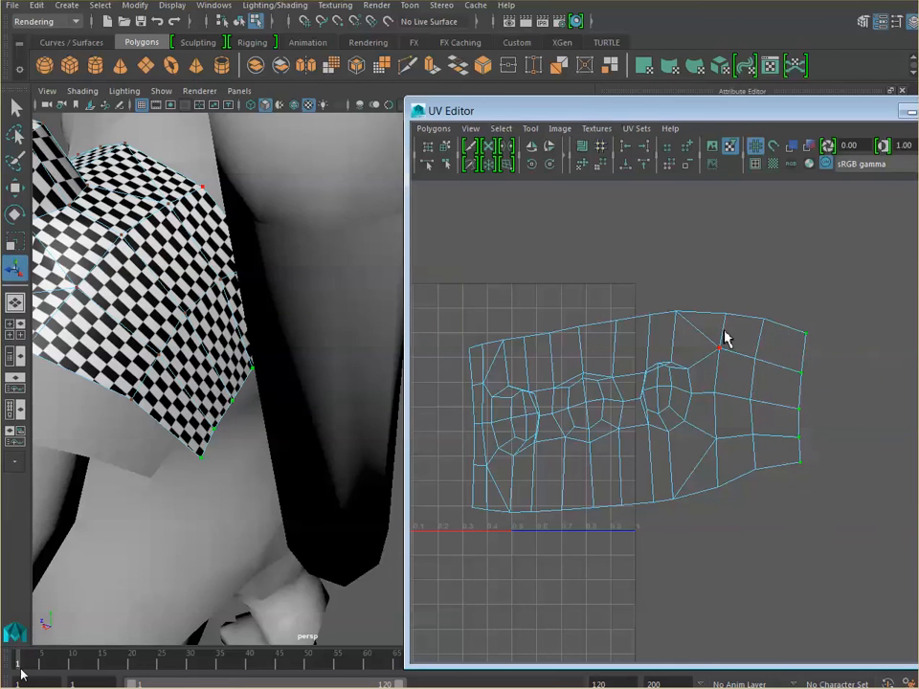
click(14, 188)
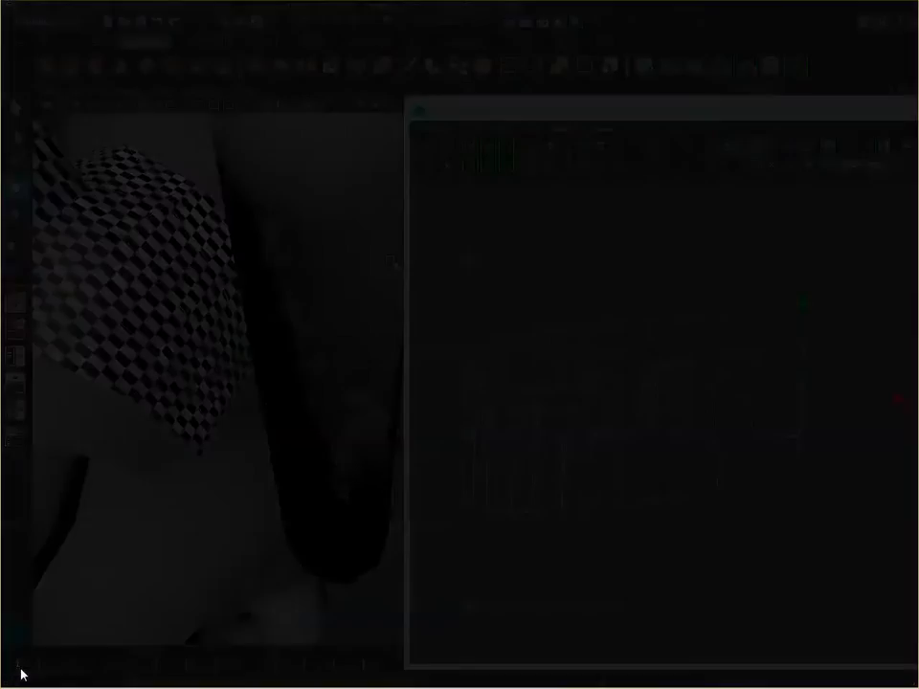